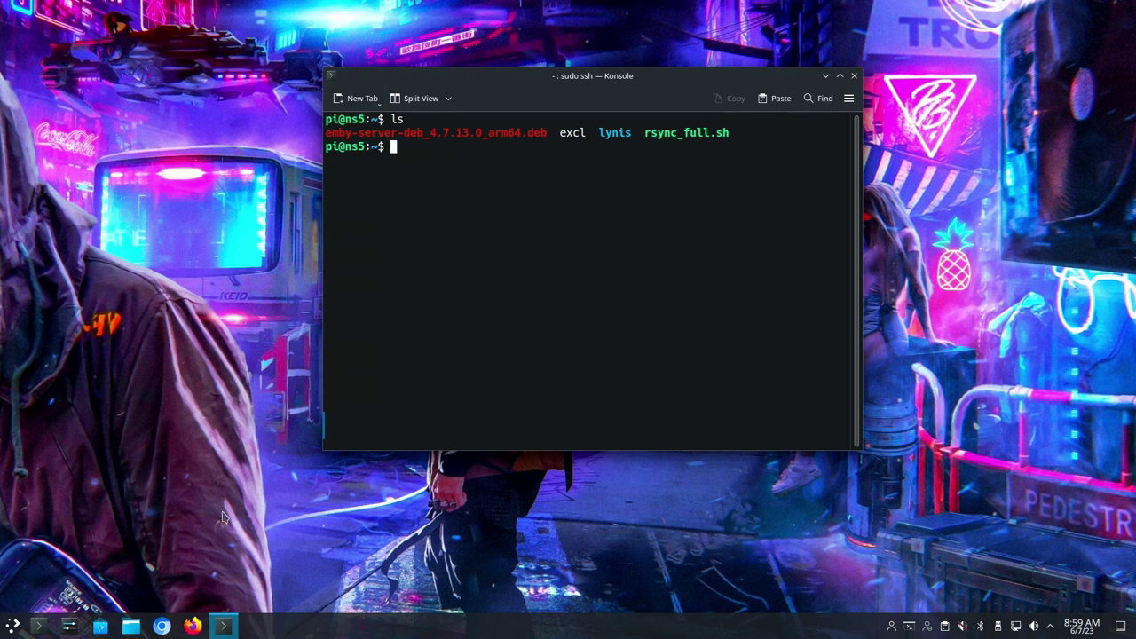
# - Switch to Firefox, open Emby's Linux server download page and select Debian as the operating system
pyautogui.click(193, 627)
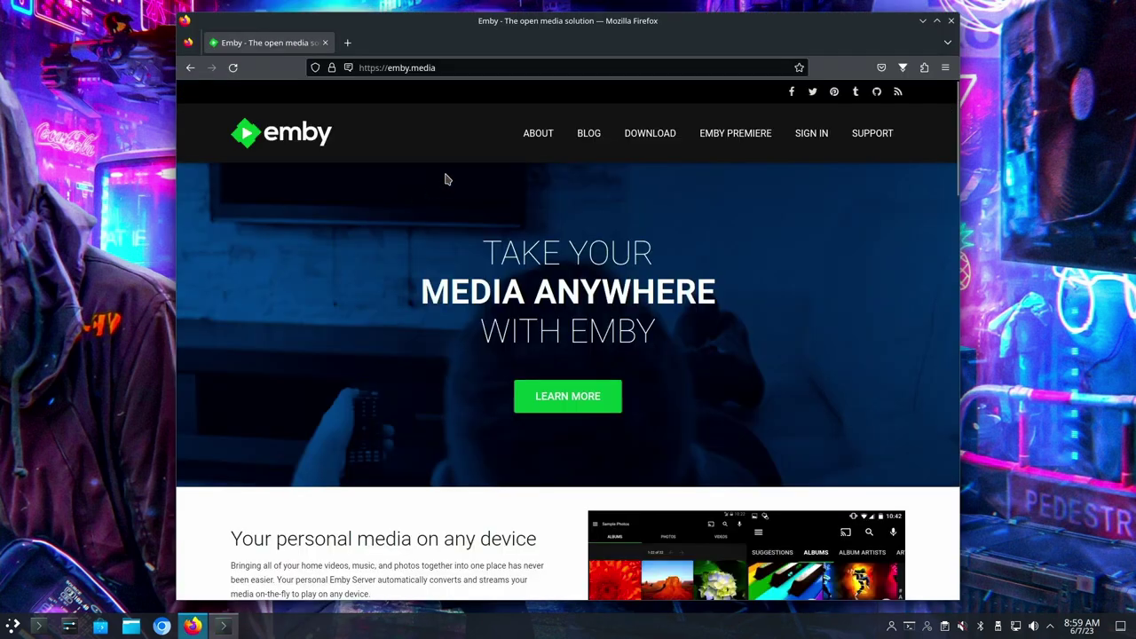
pyautogui.click(627, 139)
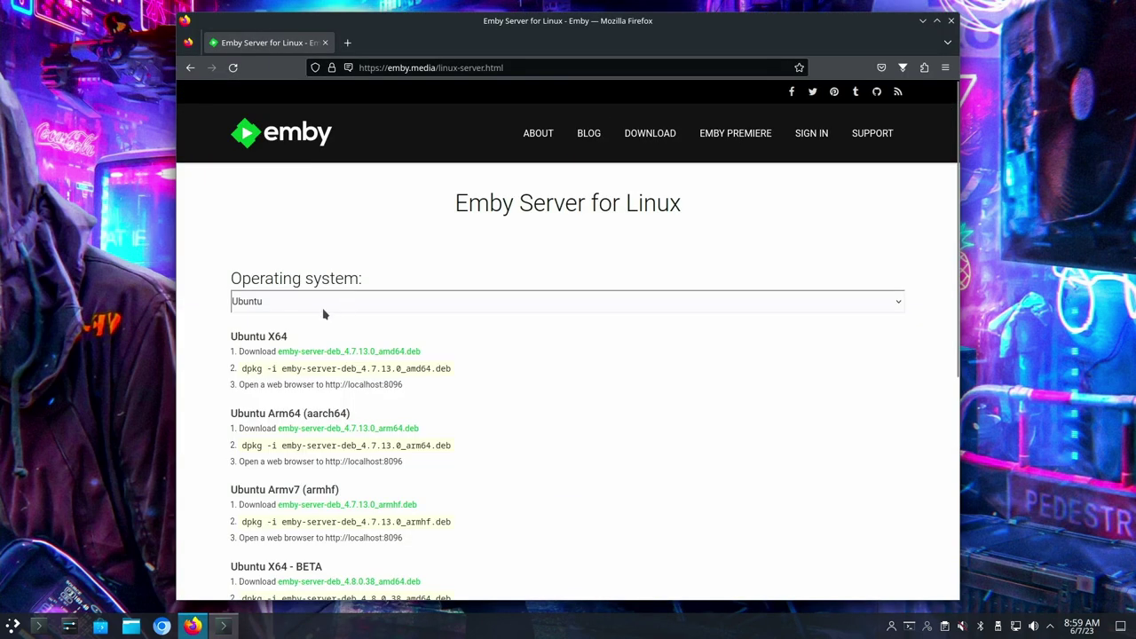
pyautogui.click(361, 305)
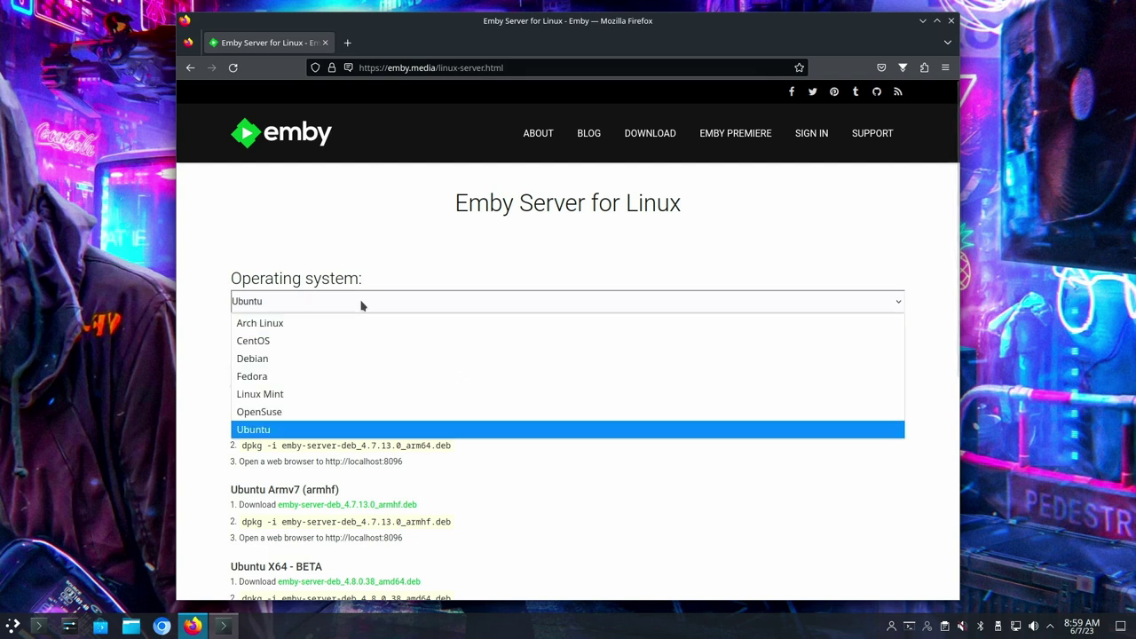
pyautogui.click(361, 305)
pyautogui.click(362, 305)
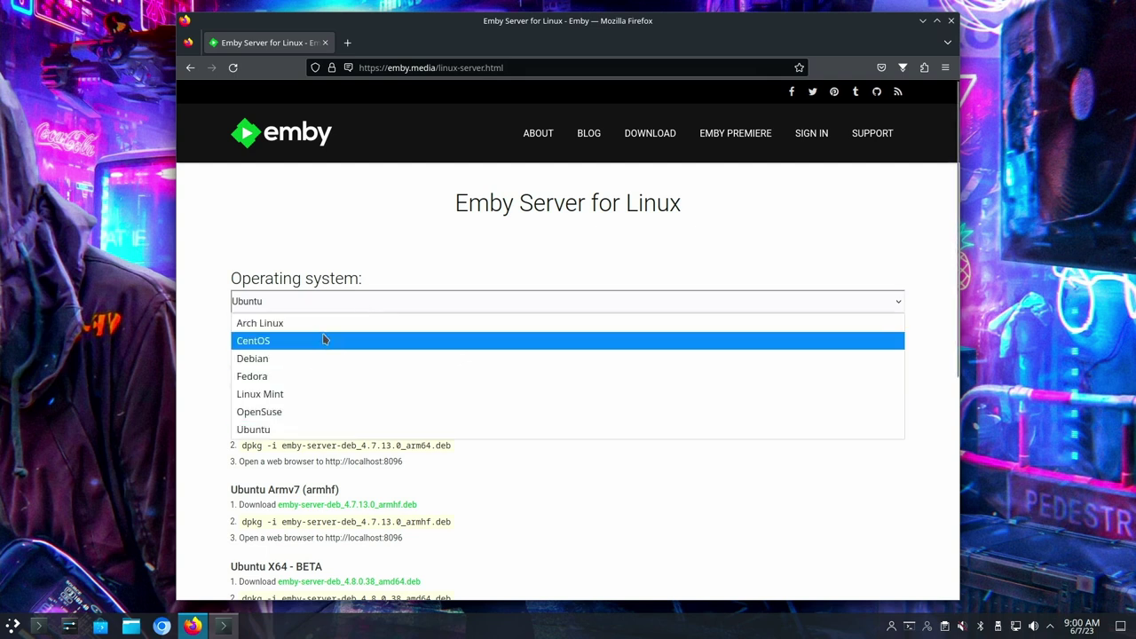
pyautogui.click(320, 358)
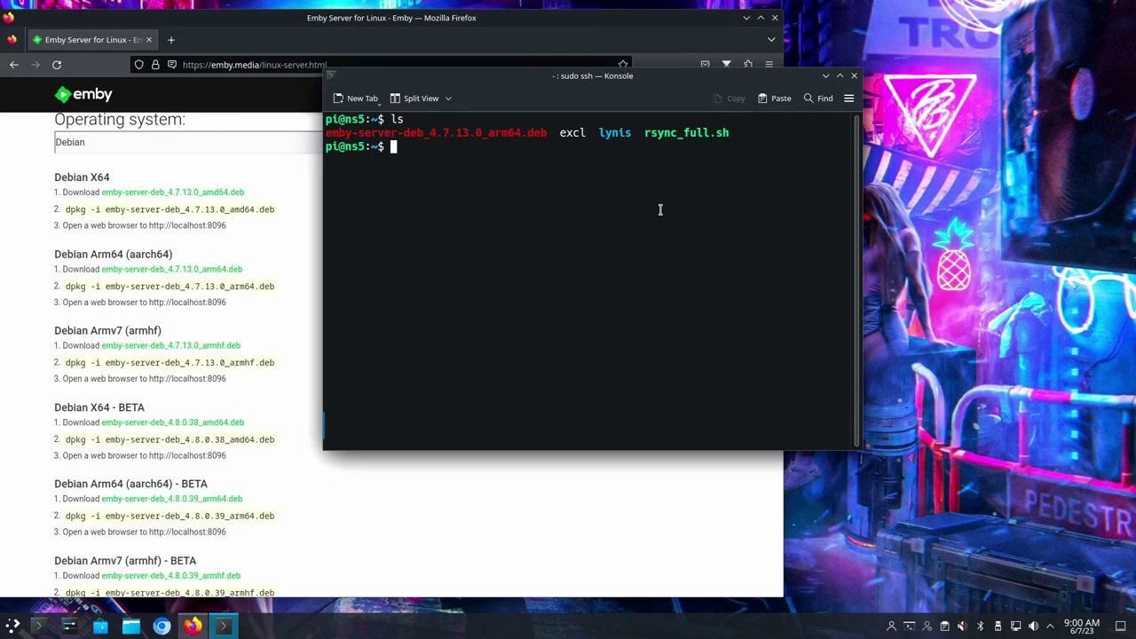
# - Switch to Konsole, install emby-server-deb_4.7.13.0_arm64.deb with sudo dpkg -i and check the emby-server service status with systemctl
pyautogui.write('sudo dpkg -i emby-server-deb_4.7.13.0_arm64.deb')
pyautogui.press('Return')
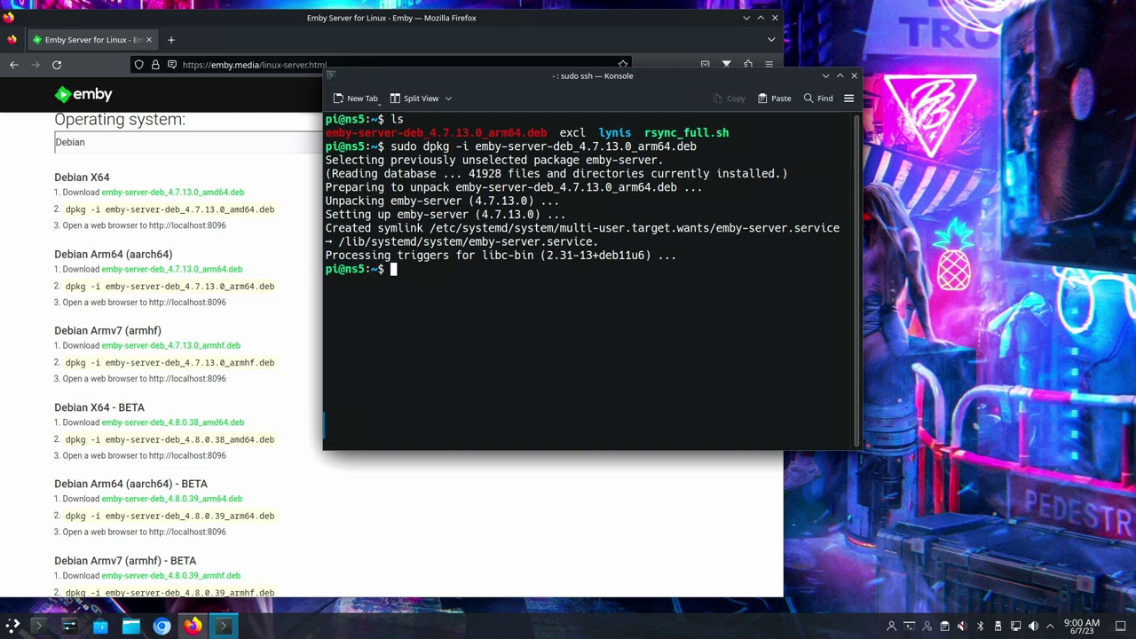
pyautogui.write('sudo systemctl status emby-server')
pyautogui.press('Return')
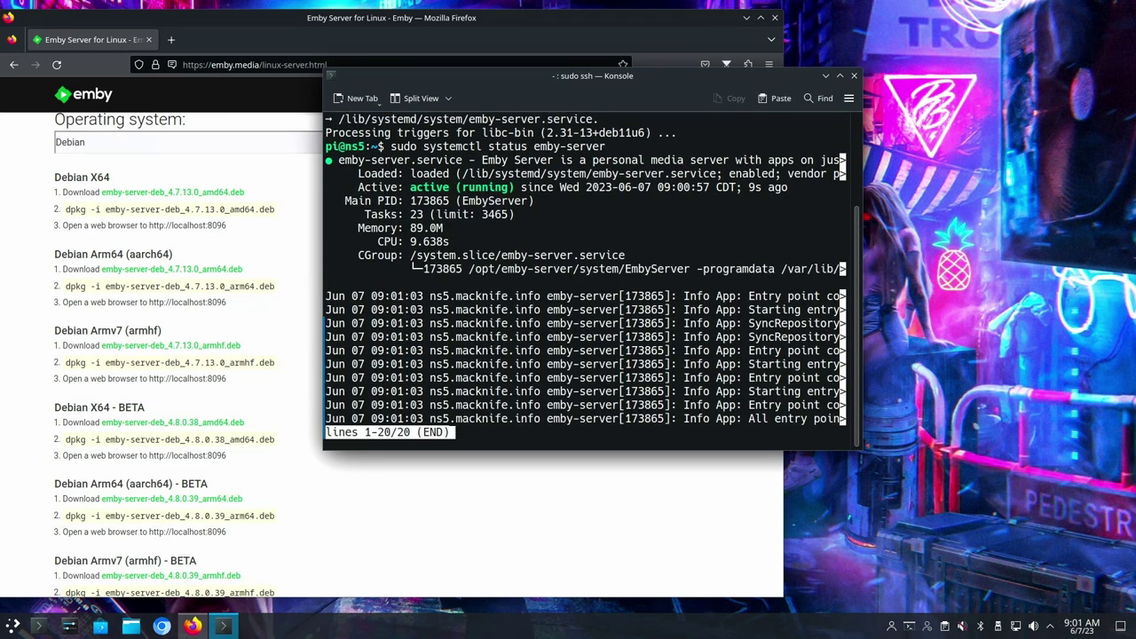
pyautogui.press('q')
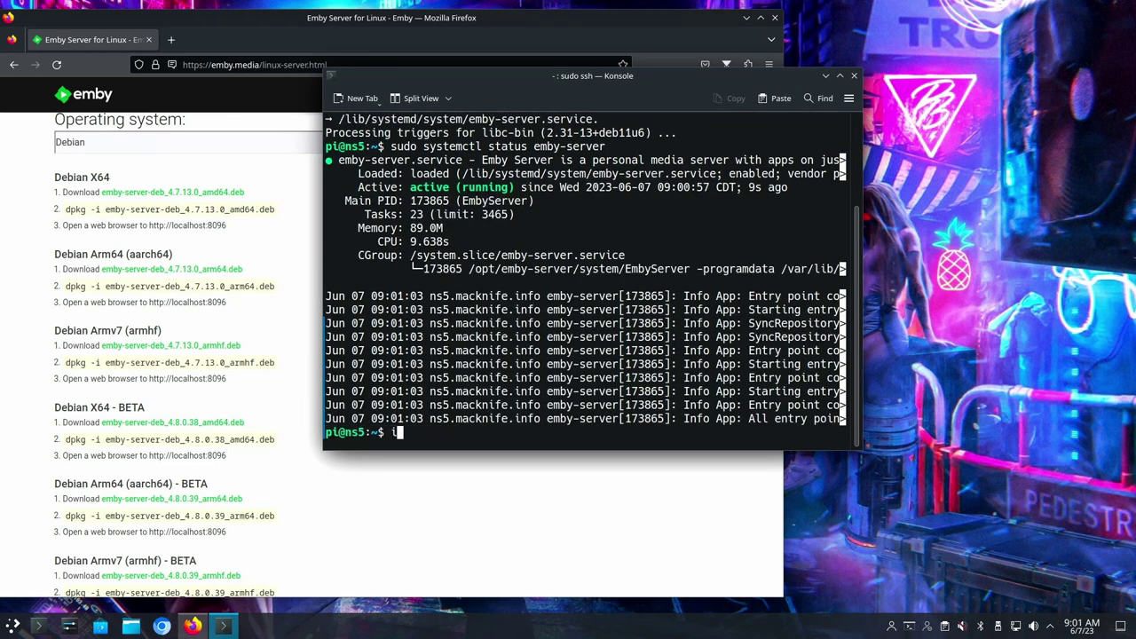
# - List the server's listening TCP ports in numeric form with ss -tnlp
pyautogui.write('ss')
pyautogui.press('Return')
pyautogui.write('ss')
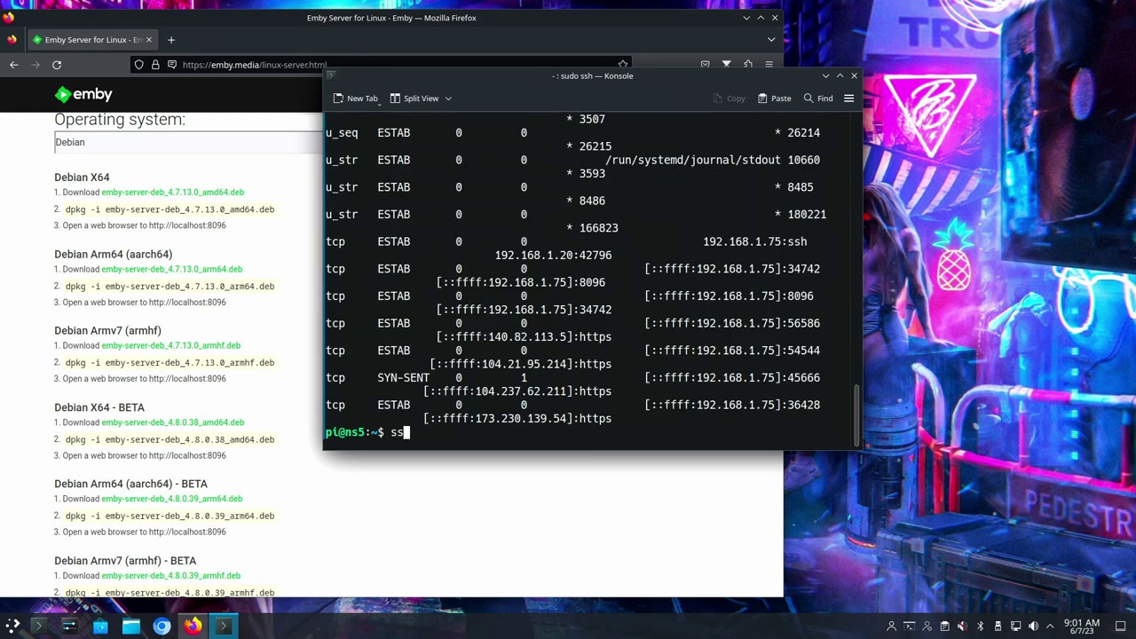
pyautogui.write(' -tnlp')
pyautogui.press('Return')
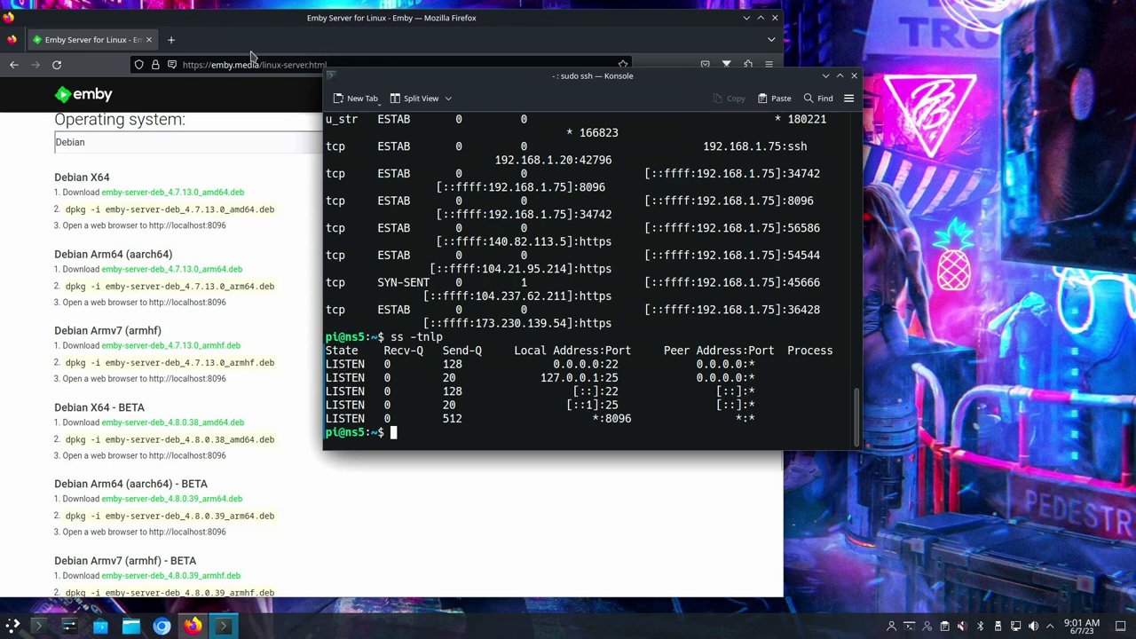
# - Switch to Firefox and open the Emby server's web setup wizard at ns5.macknife.info:8096
pyautogui.moveTo(253, 17); pyautogui.dragTo(283, 12)
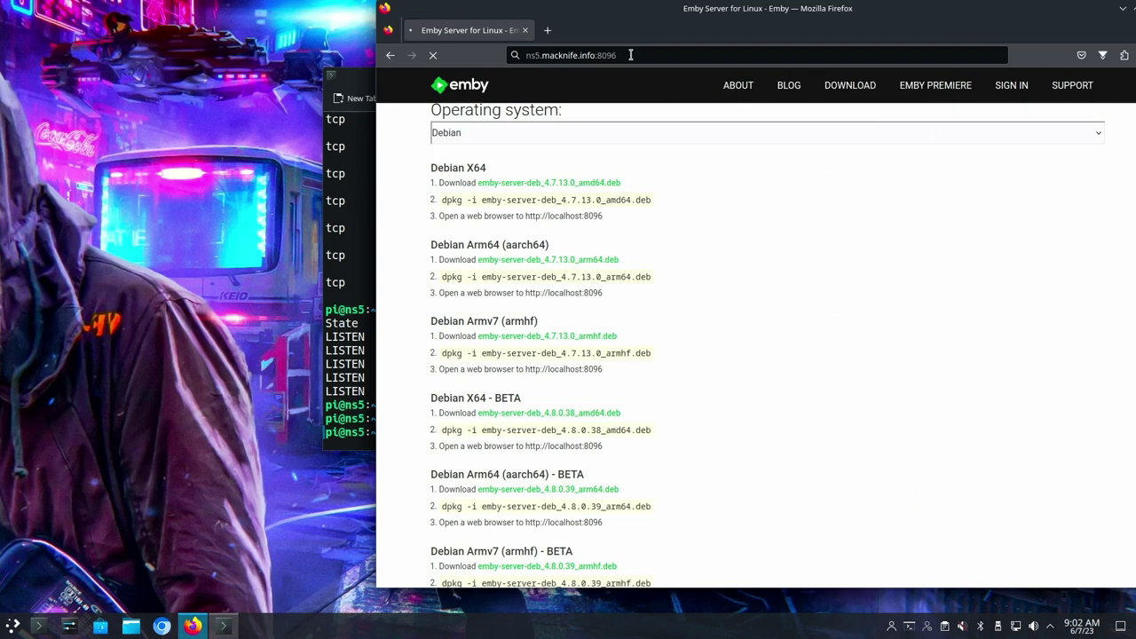
pyautogui.click(630, 55)
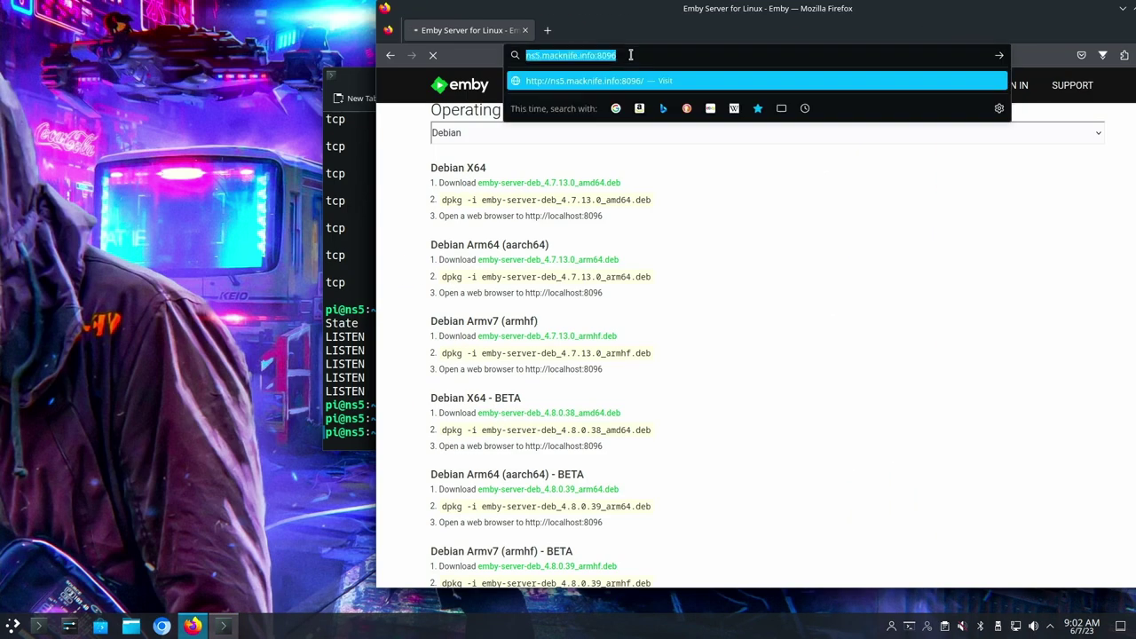
pyautogui.press('Return')
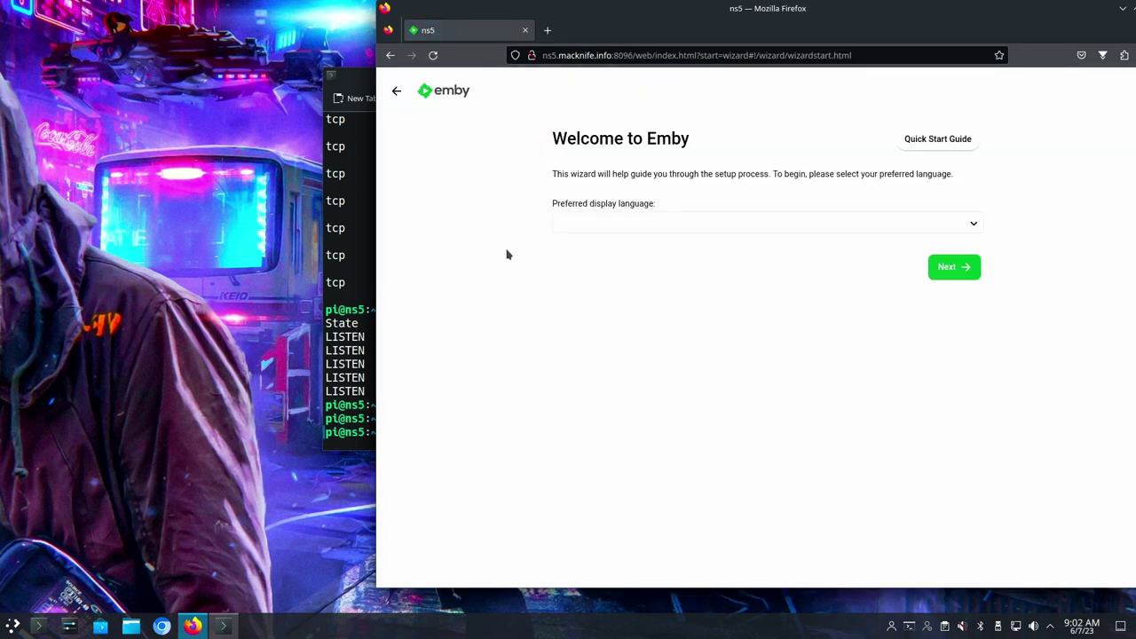
# - Open Emby's Quick Start Guide and read through its sections on preparing media, installing the server and apps, and adding users
pyautogui.click(935, 139)
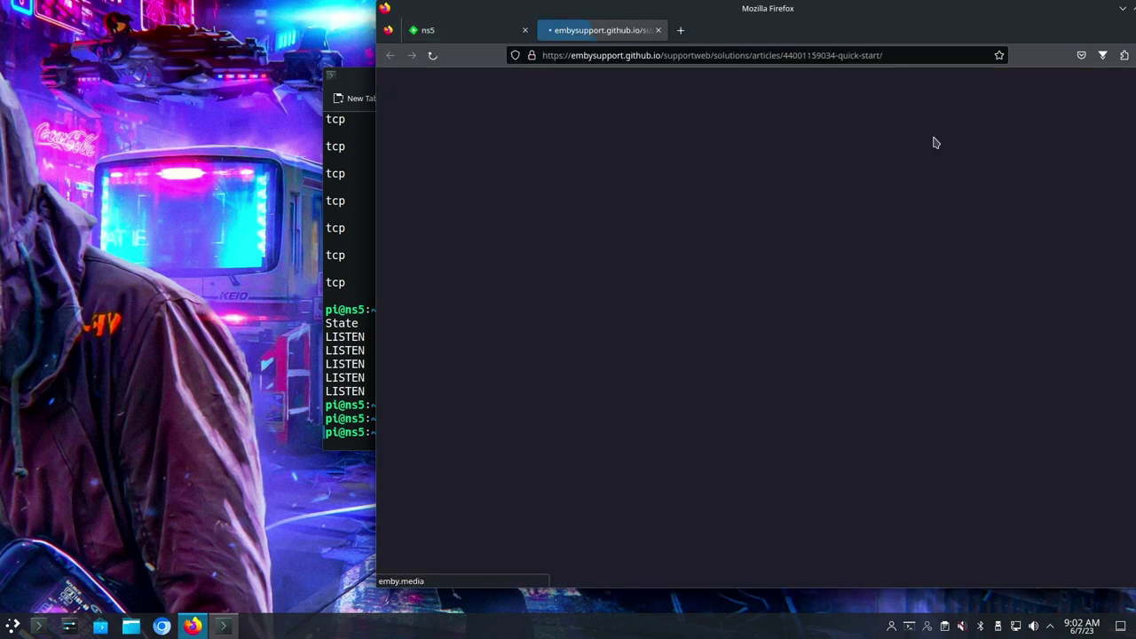
pyautogui.scroll(-2, 724, 205)
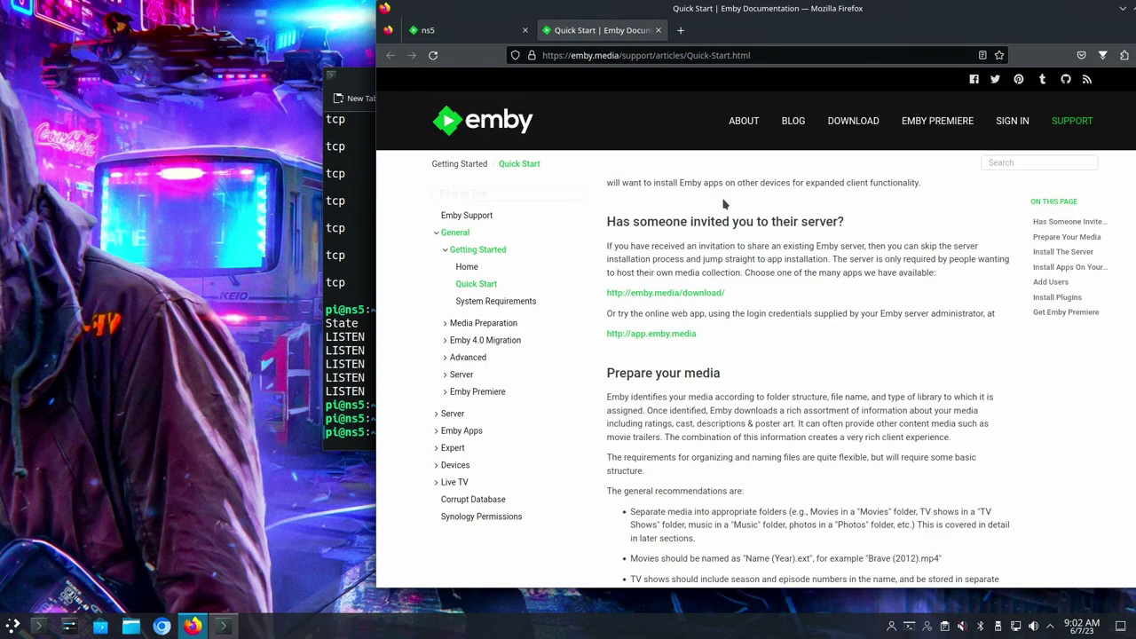
pyautogui.scroll(-3, 723, 204)
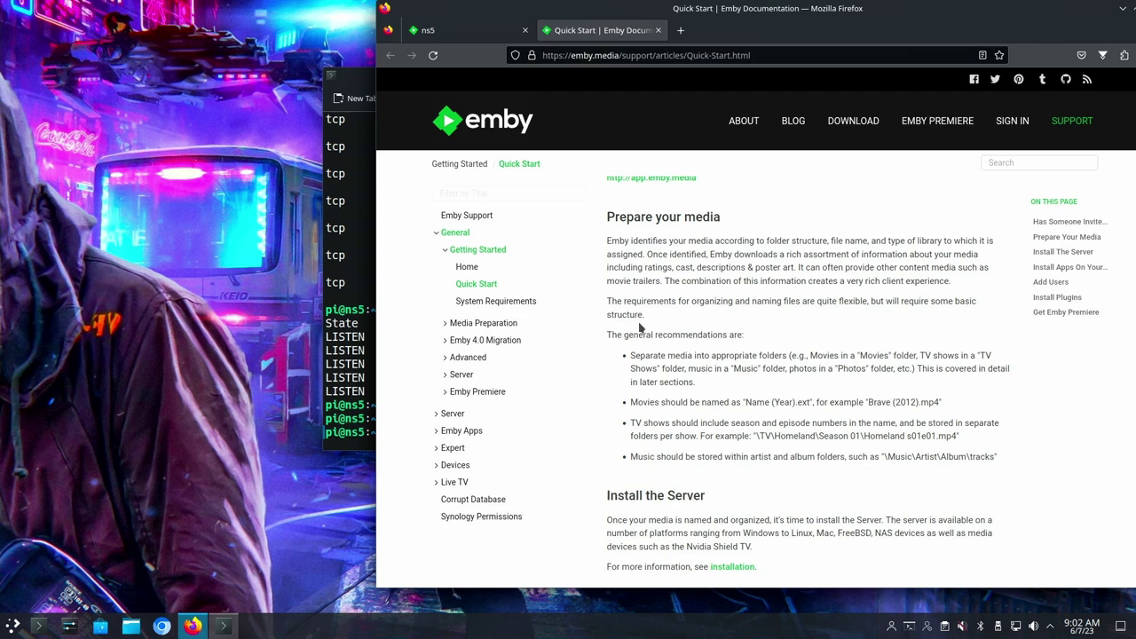
pyautogui.scroll(-3, 639, 329)
pyautogui.scroll(-3, 639, 328)
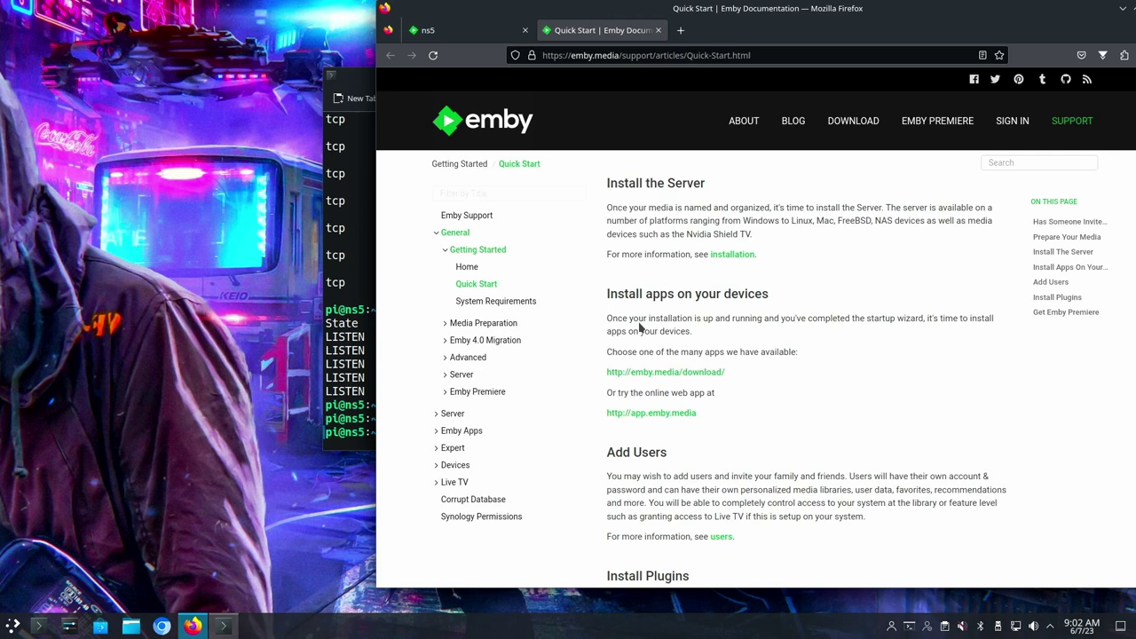
# - Switch to Konsole and look up the emby account in /etc/passwd with grep
pyautogui.click(350, 356)
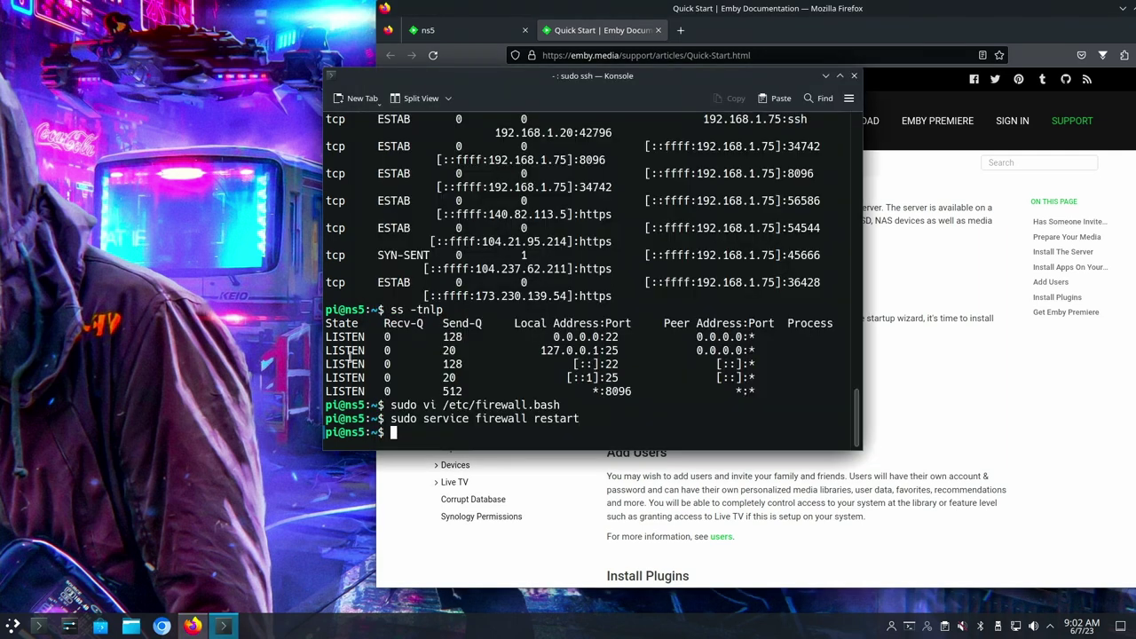
pyautogui.write('grep emby /etc/passwd')
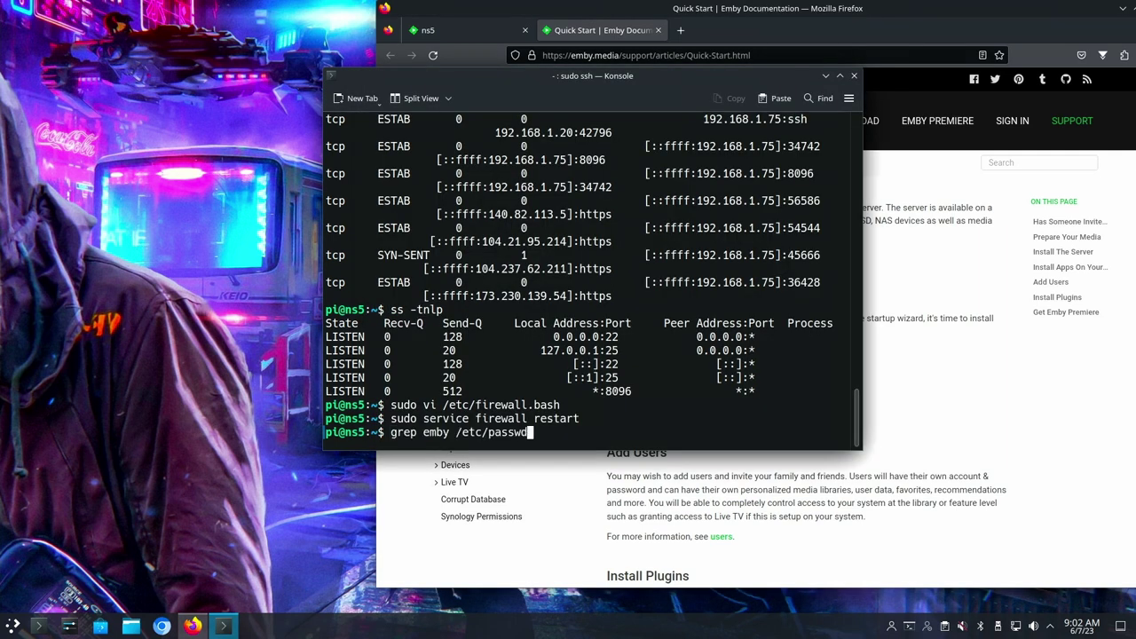
pyautogui.press('Return')
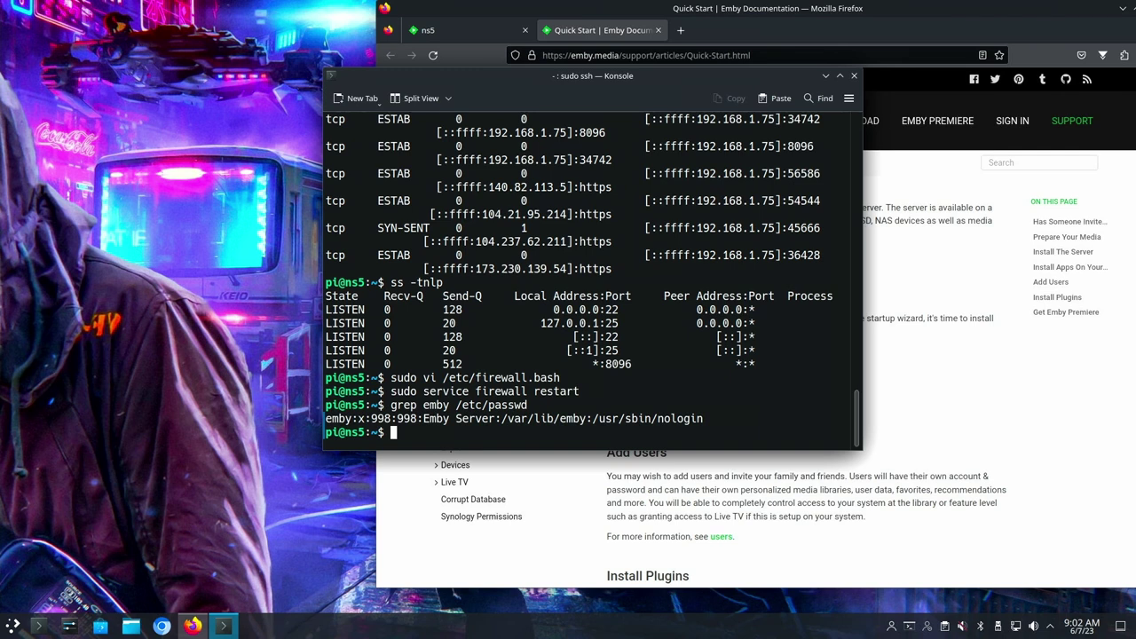
# - Go to the root directory, list its contents in long format and check the mounted filesystems with df -kh
pyautogui.write('cd /')
pyautogui.press('Return')
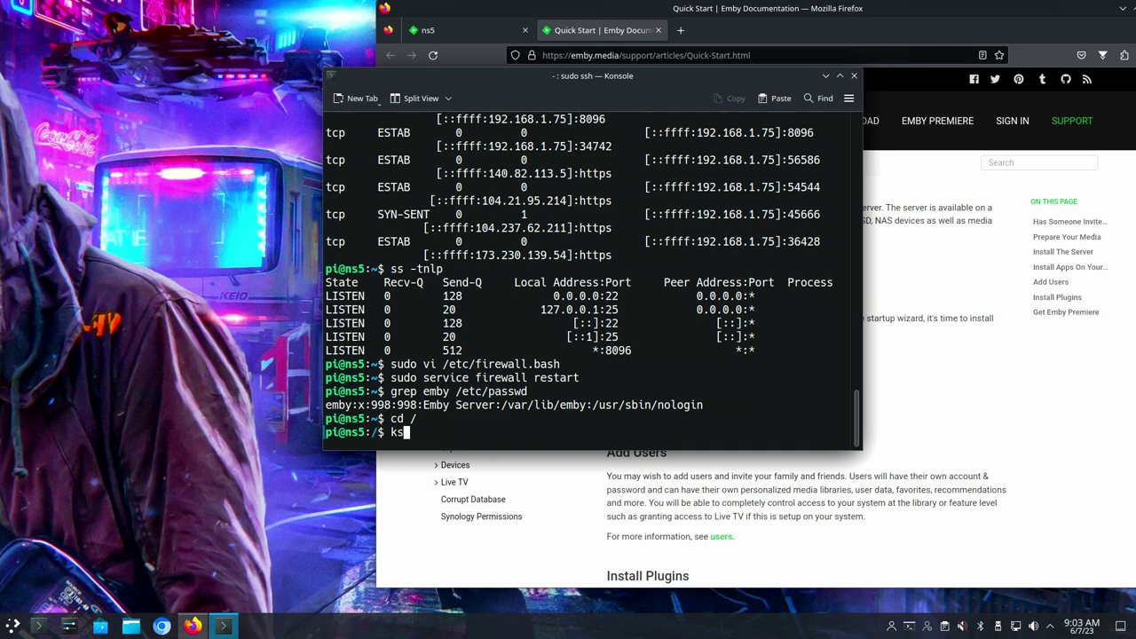
pyautogui.write('ls 0-k')
pyautogui.press('Return')
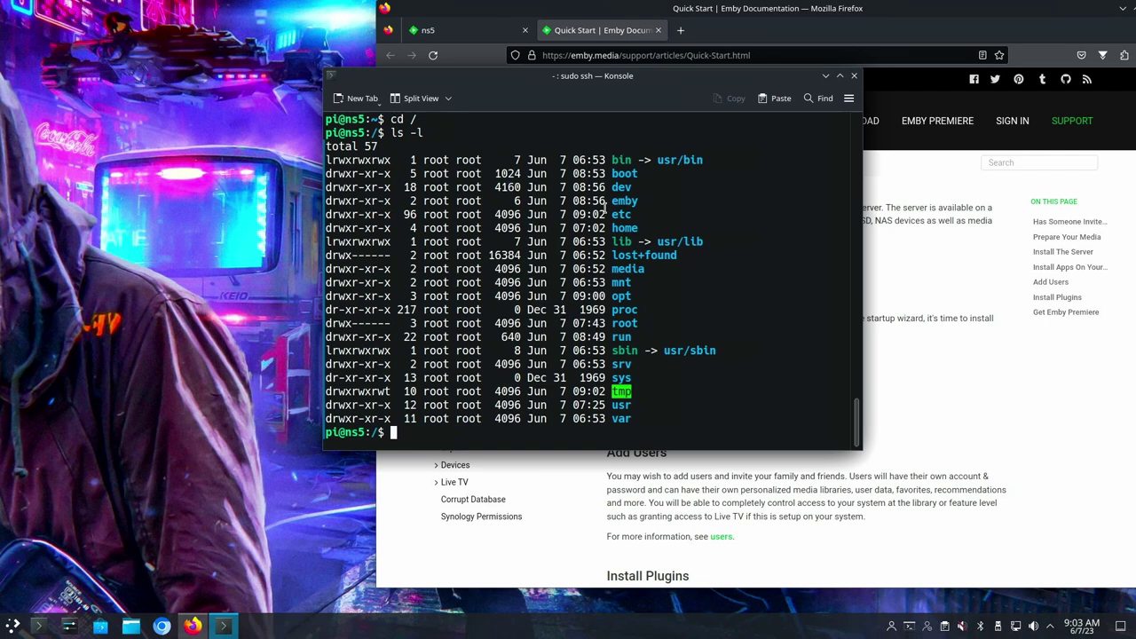
pyautogui.write('df -kh')
pyautogui.press('Return')
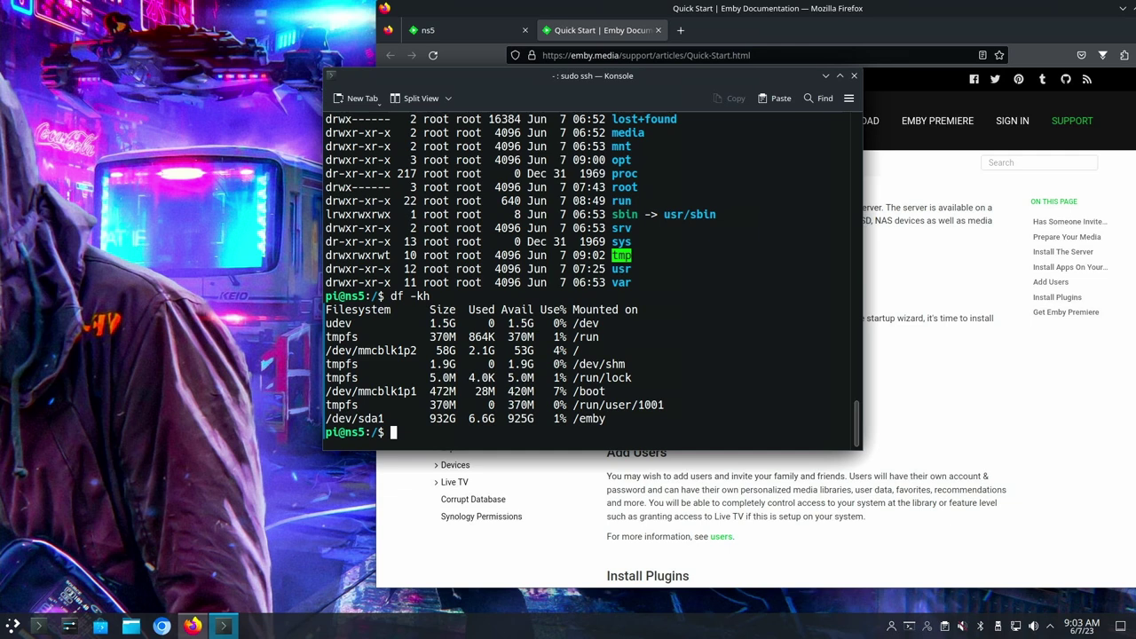
# - Change the owner and group of the /emby directory to emby:emby using sudo chown
pyautogui.write('sudo chown emby:emby')
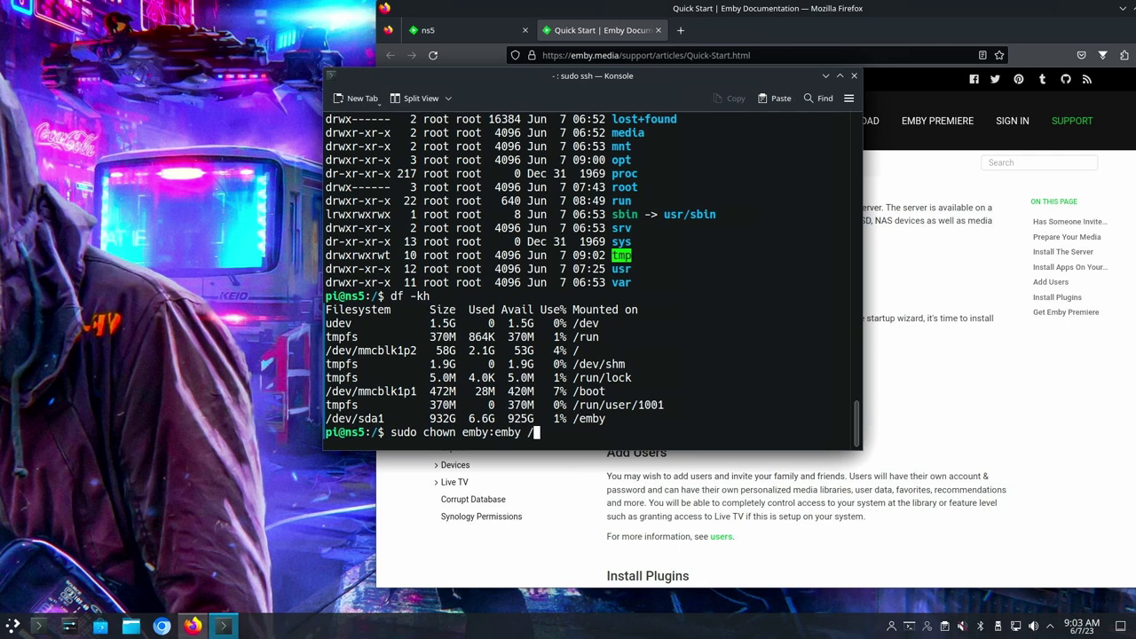
pyautogui.write(' /emby')
pyautogui.press('Return')
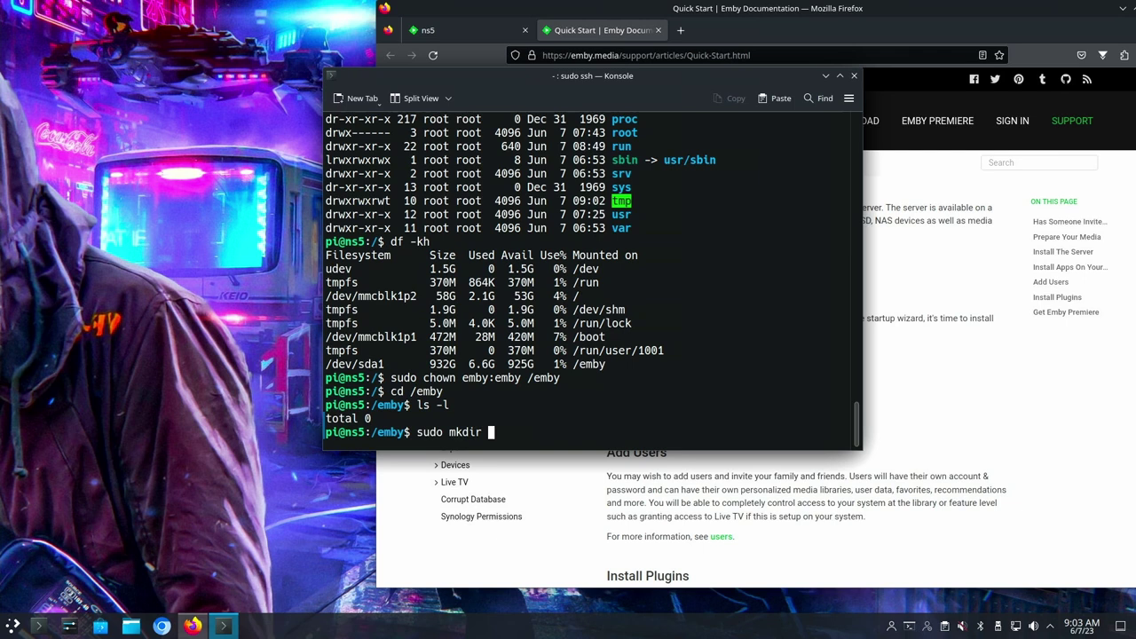
# - Create the folders Video, Audio and Pictures inside /emby with sudo mkdir and list them in long format
pyautogui.write('Movie')
pyautogui.press('BackSpace')
pyautogui.press('BackSpace')
pyautogui.press('BackSpace')
pyautogui.press('BackSpace')
pyautogui.press('BackSpace')
pyautogui.write('Video')
pyautogui.write(',')
pyautogui.write('Audio ')
pyautogui.write('Pictur')
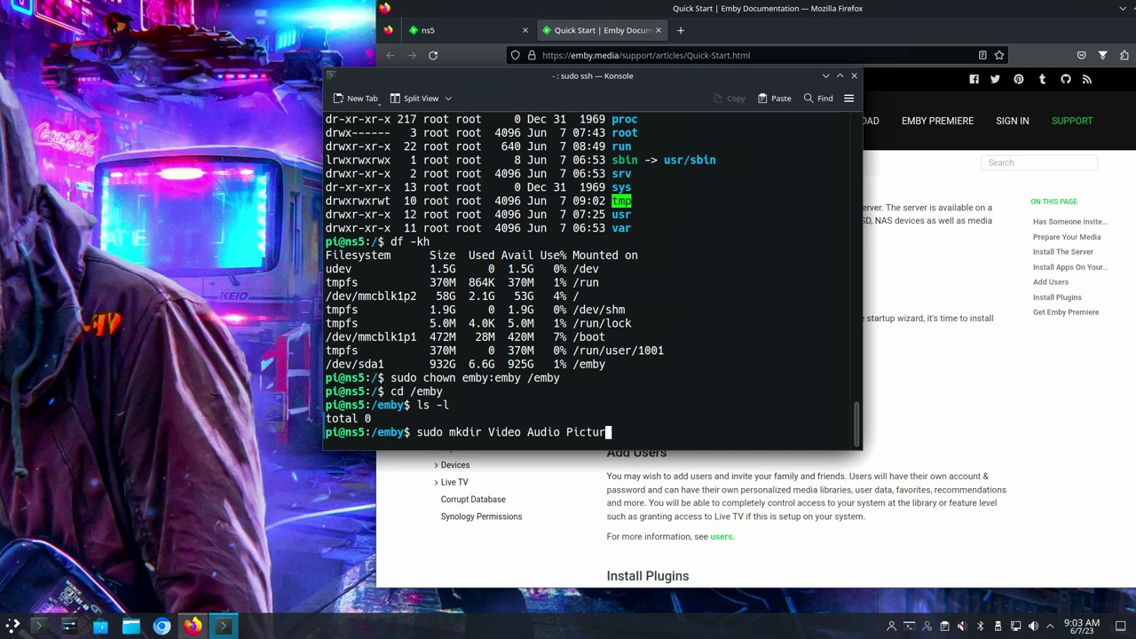
pyautogui.write('es')
pyautogui.press('Return')
pyautogui.write('ls -l')
pyautogui.press('Return')
# - Change the owner and group of all folders inside /emby to emby:emby with sudo chown and list them in long format
pyautogui.write('chown emby:emby ')
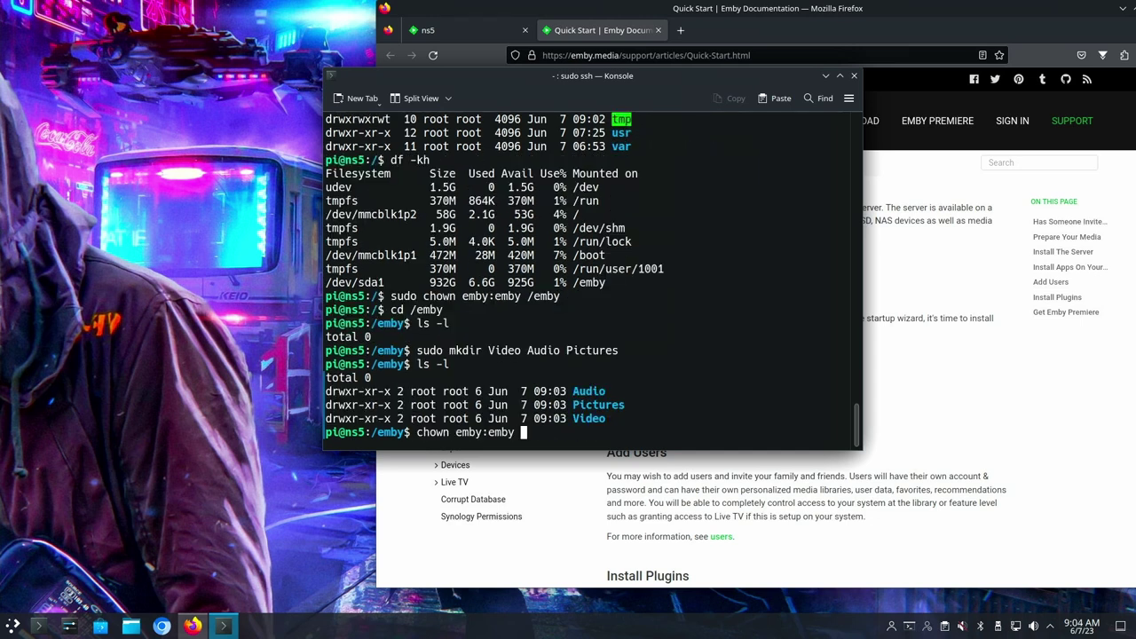
pyautogui.write('*')
pyautogui.press('Return')
pyautogui.write('ls')
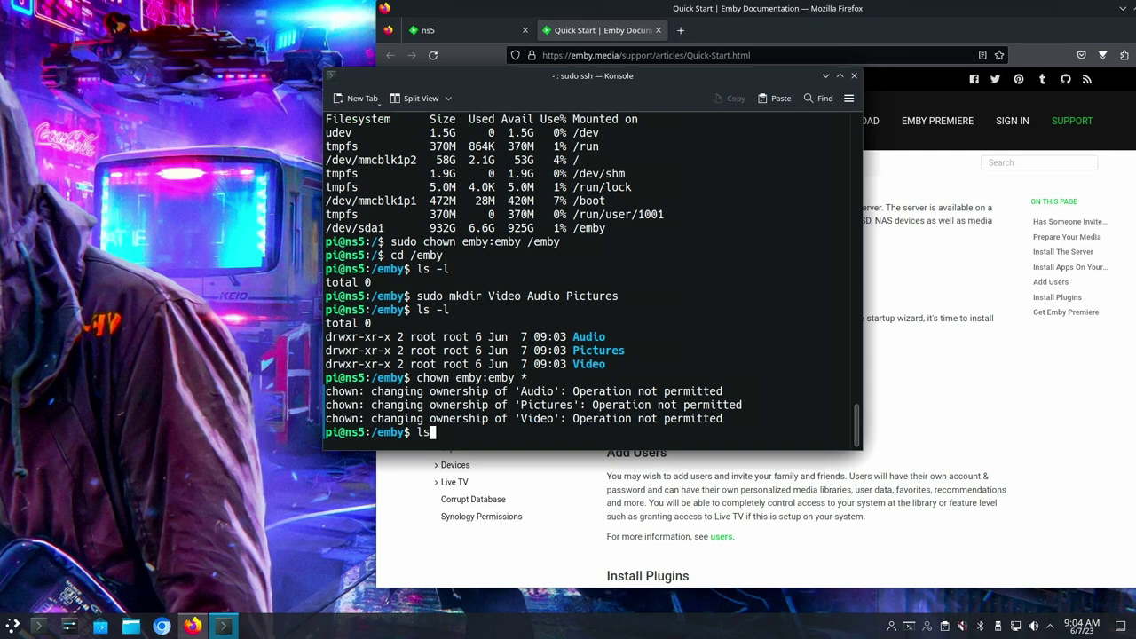
pyautogui.press('BackSpace')
pyautogui.press('BackSpace')
pyautogui.write('sudo !!')
pyautogui.press('Return')
pyautogui.write('l')
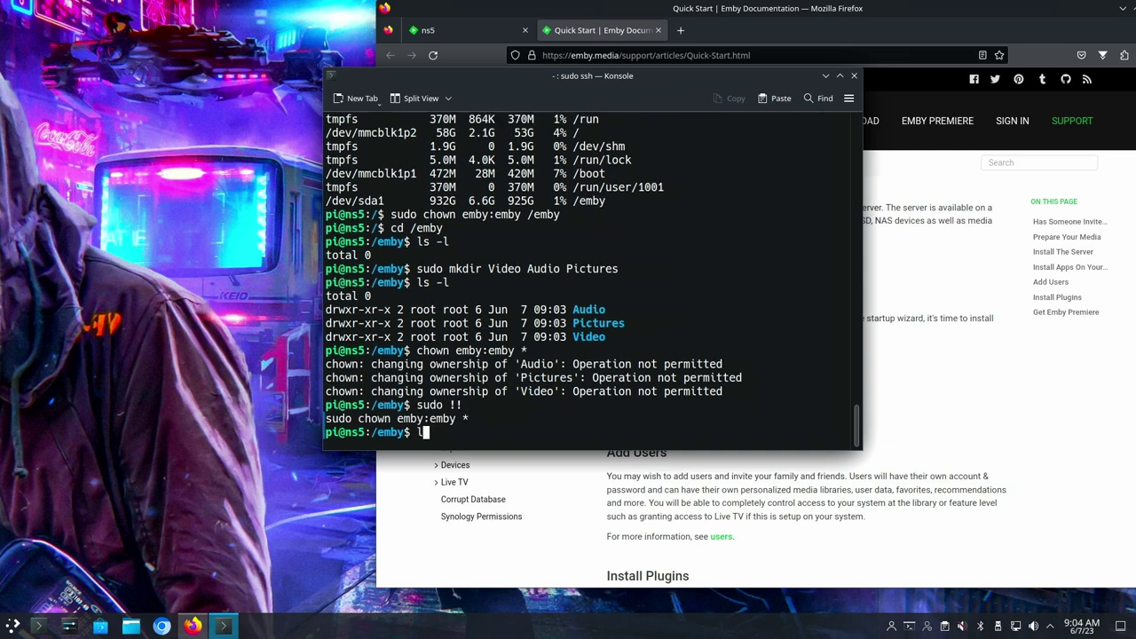
pyautogui.write('s -l')
pyautogui.press('Return')
# - Return to the Emby setup wizard in Firefox, set the display language to English (United States) and continue
pyautogui.click(428, 30)
pyautogui.click(651, 218)
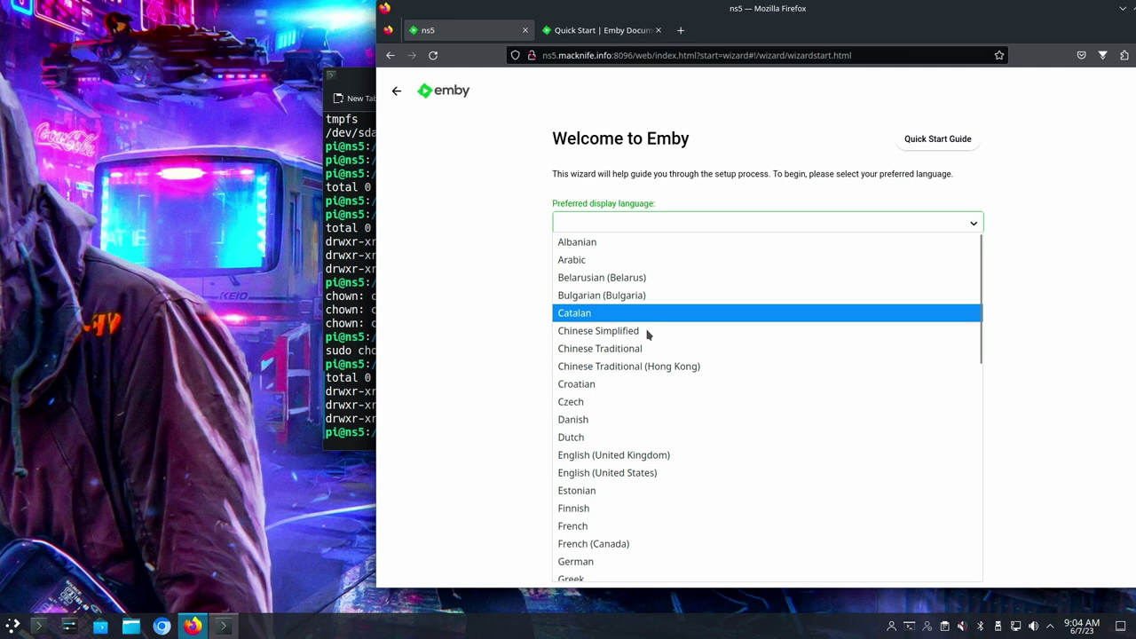
pyautogui.scroll(-4, 645, 355)
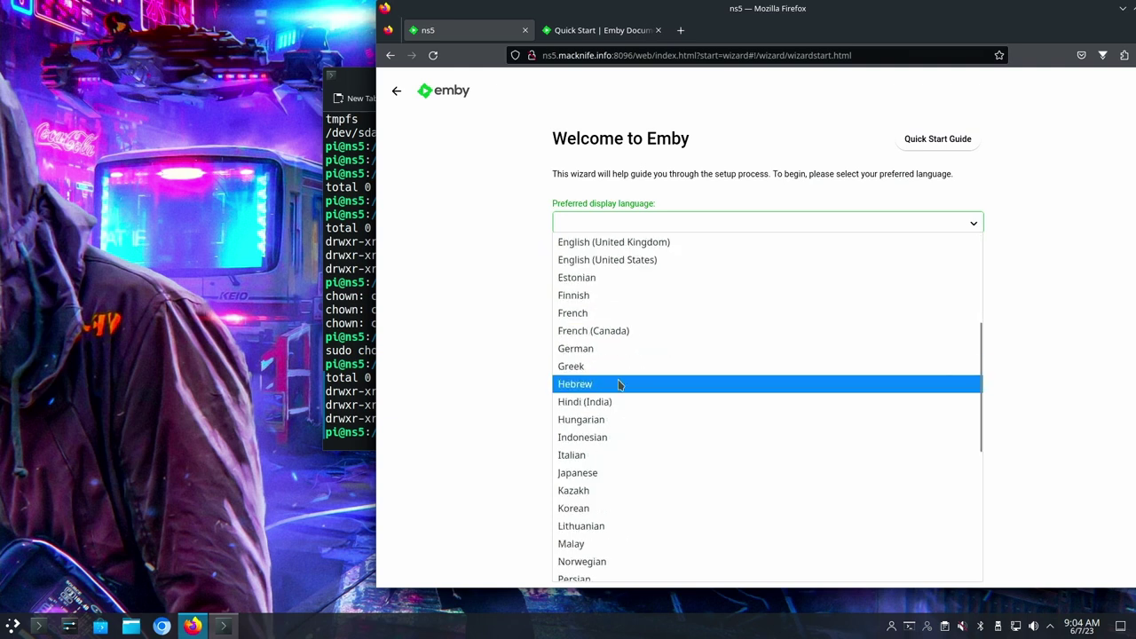
pyautogui.click(609, 264)
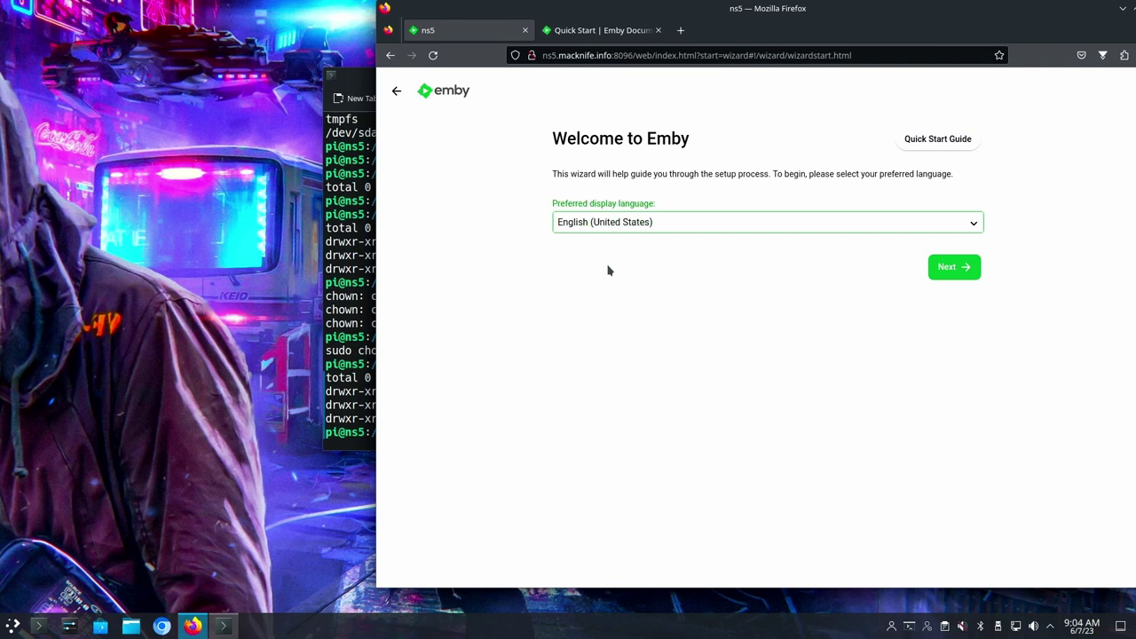
pyautogui.click(945, 269)
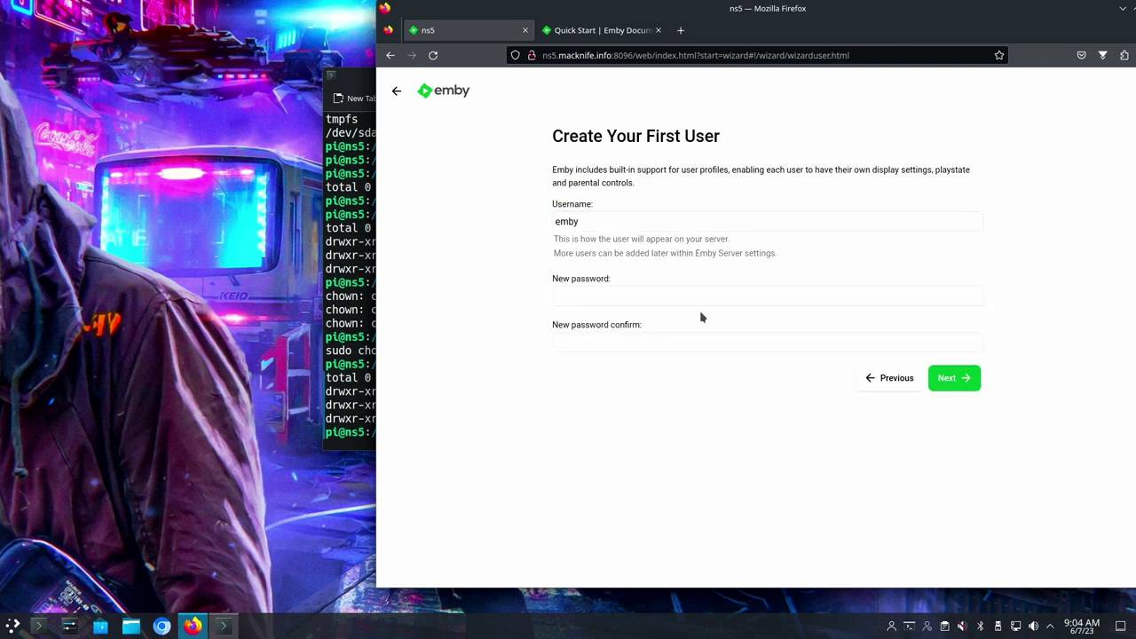
# - Fill in the first user's username and enter the account password in both the new password and confirmation fields
pyautogui.doubleClick(567, 221)
pyautogui.write('djware')
pyautogui.press('Tab')
pyautogui.write('**********')
pyautogui.press('Tab')
pyautogui.write('**********')
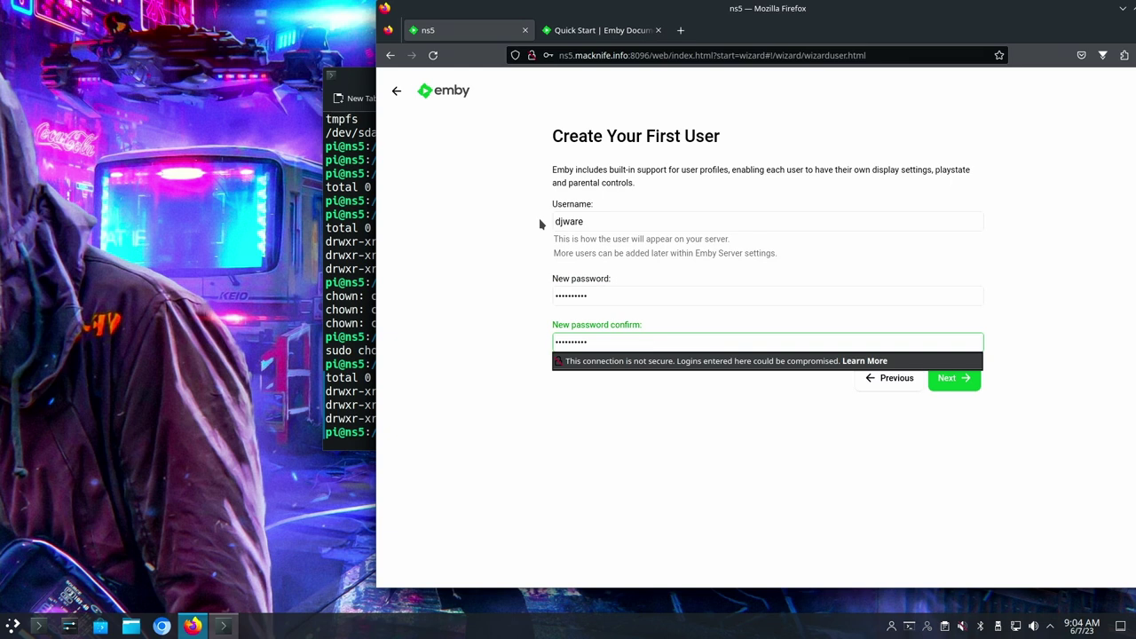
pyautogui.click(852, 461)
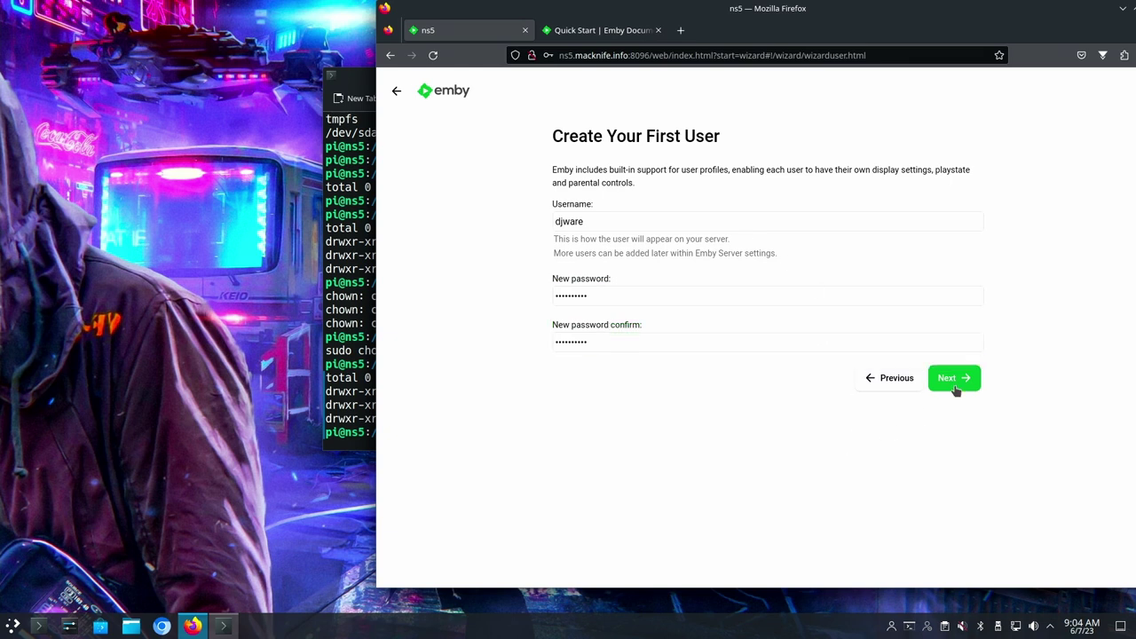
# - Submit the first user's details and start a new media library with the content type Home videos & photos
pyautogui.click(954, 388)
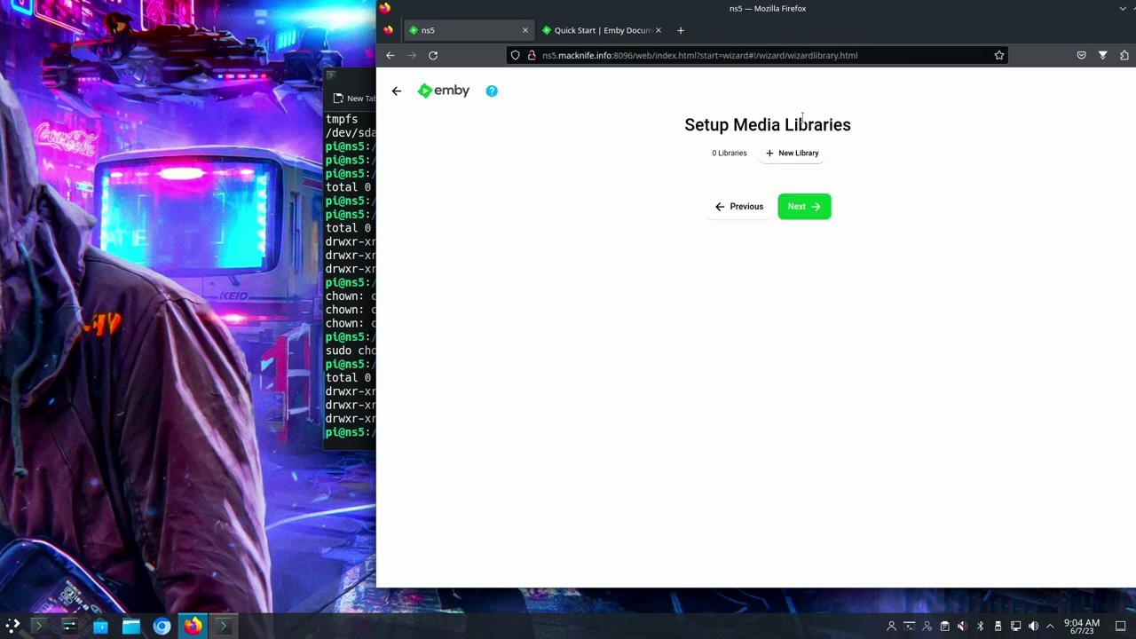
pyautogui.click(791, 155)
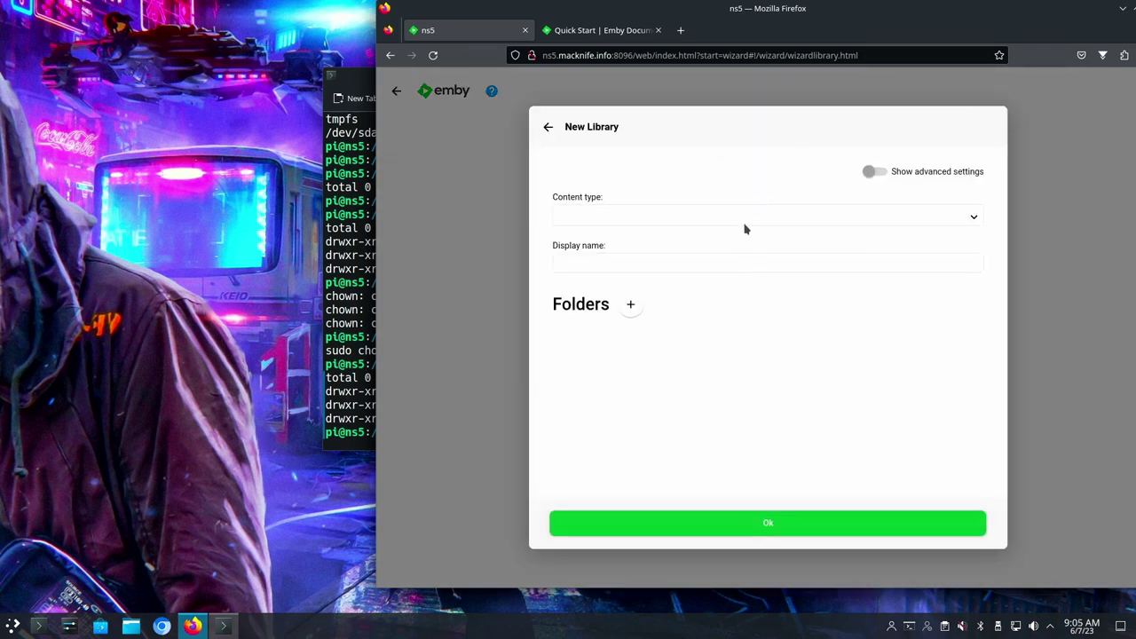
pyautogui.click(745, 222)
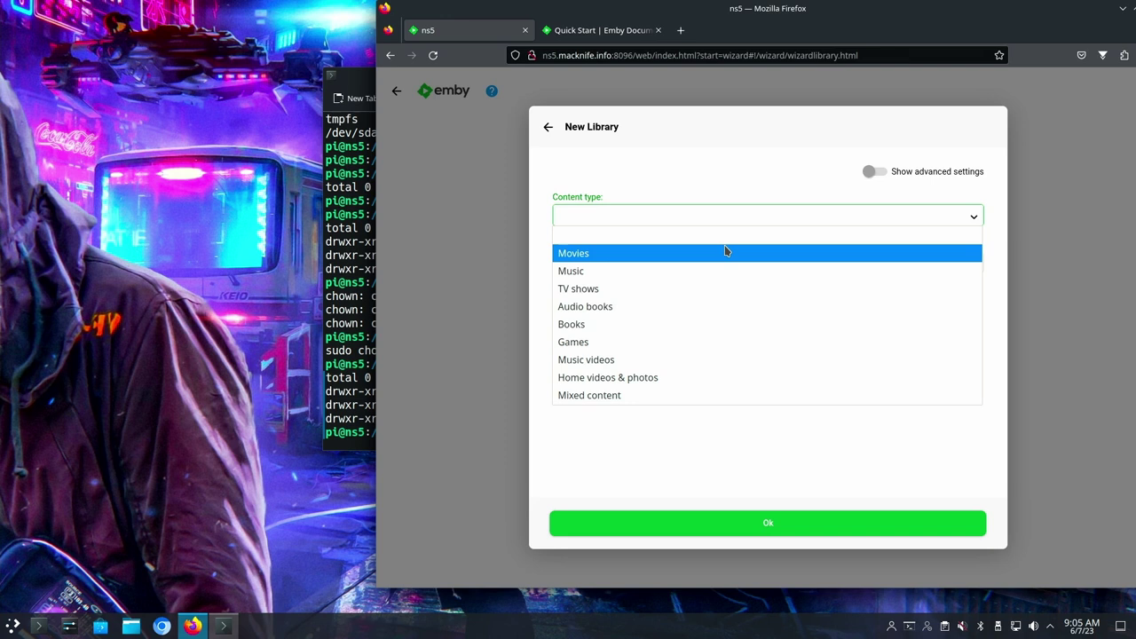
pyautogui.click(649, 381)
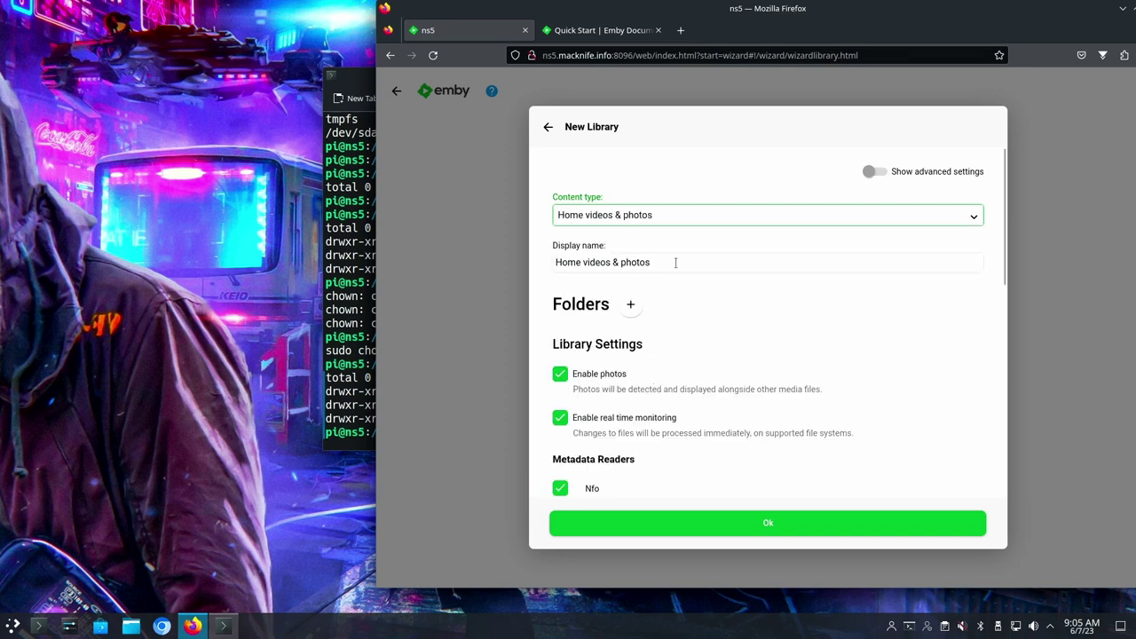
# - Add /emby/Pictures as the folder of the Home videos & photos library and save the library
pyautogui.click(631, 304)
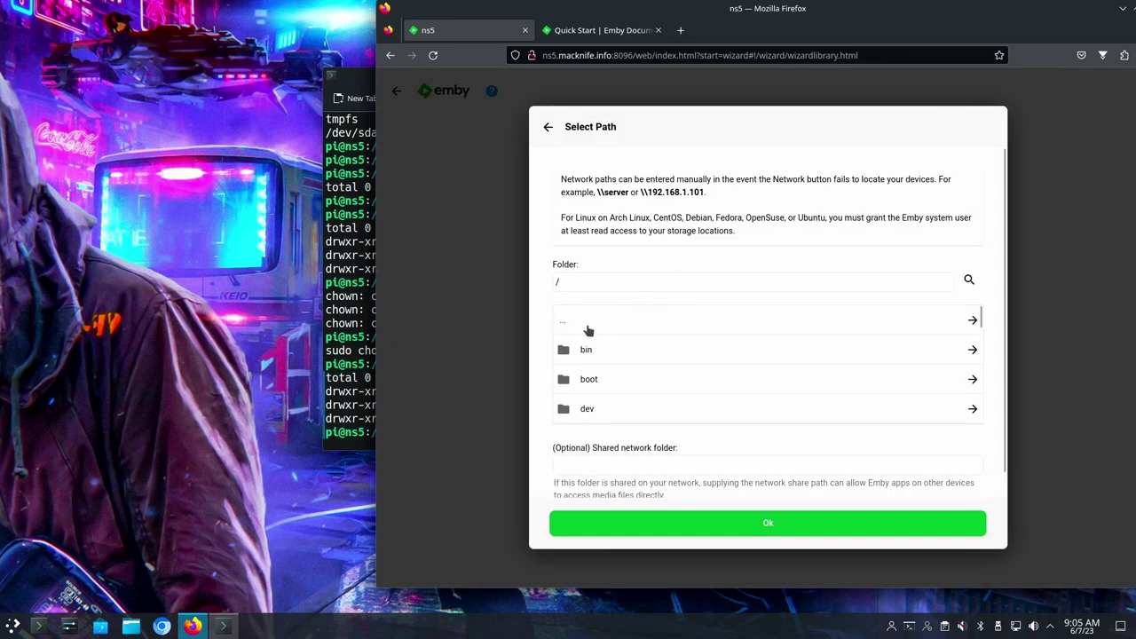
pyautogui.write('emby/Pictures')
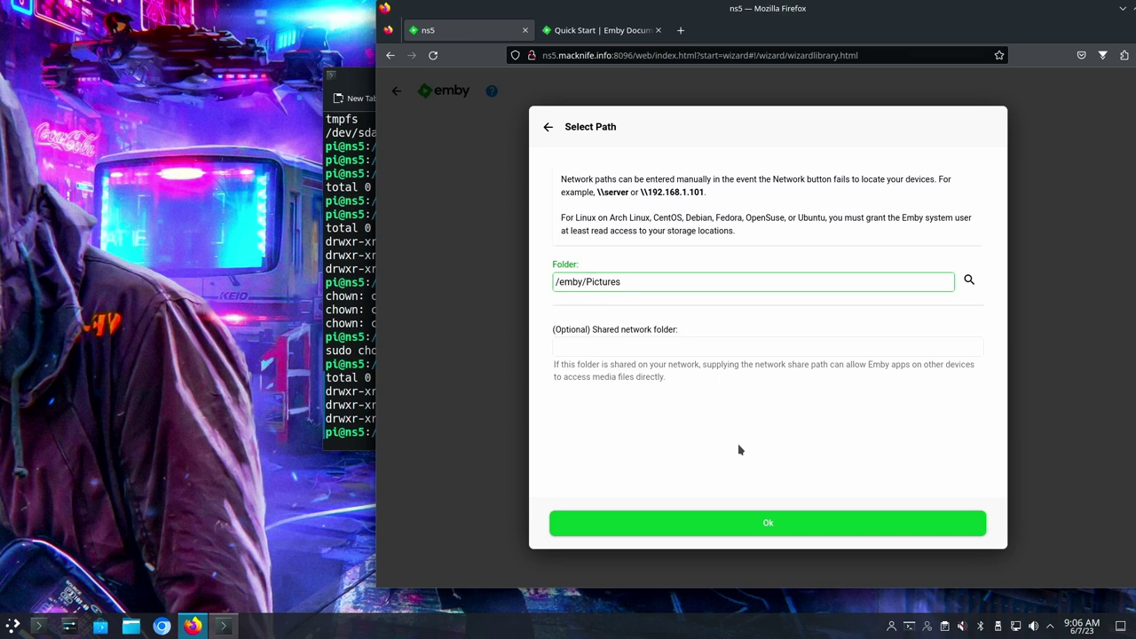
pyautogui.click(769, 515)
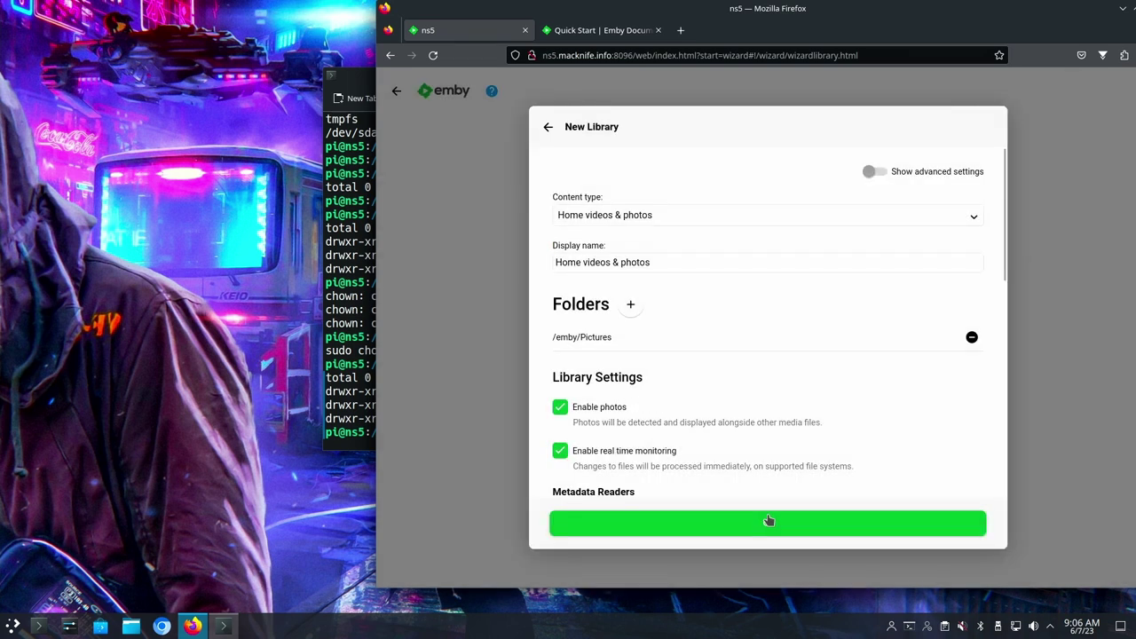
pyautogui.scroll(-2, 684, 406)
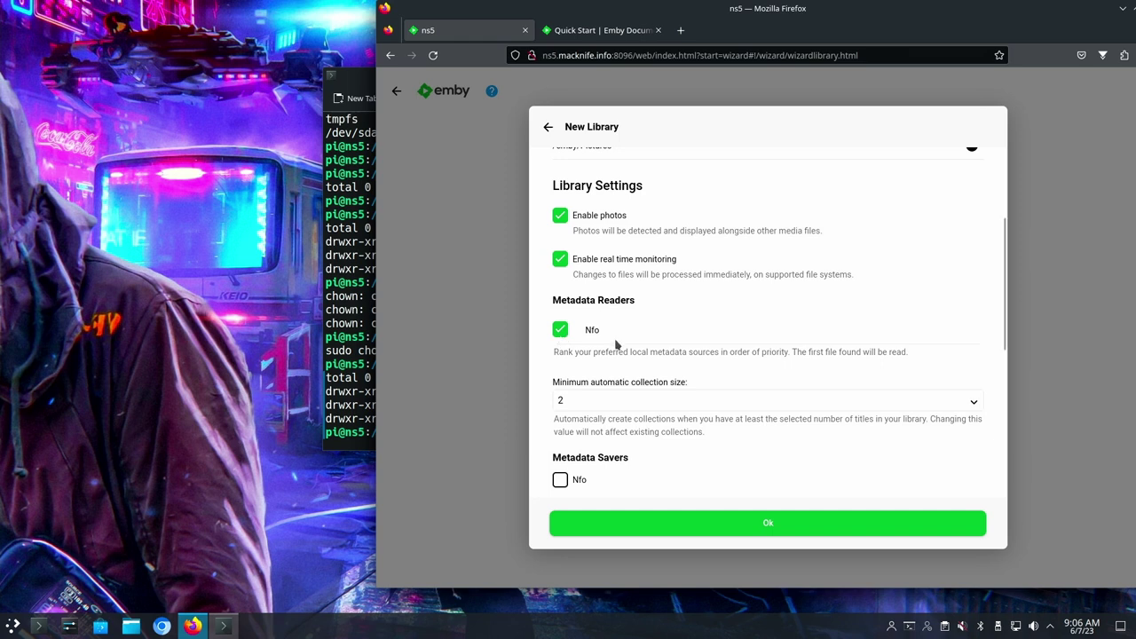
pyautogui.scroll(-10, 692, 426)
pyautogui.click(771, 523)
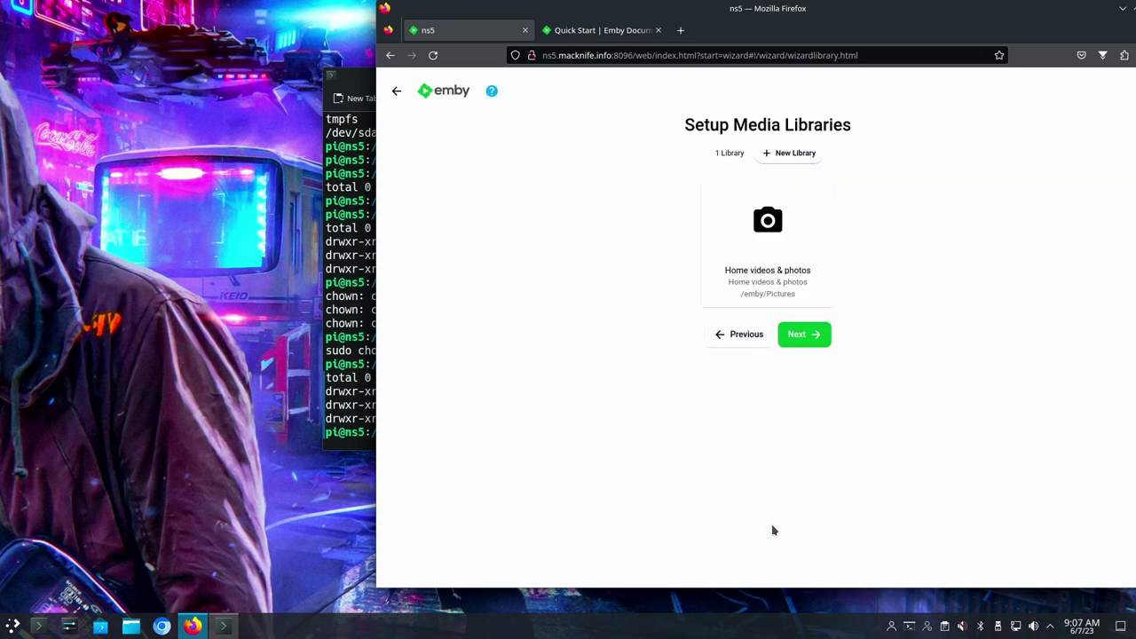
# - Start a new library with the content type Movies and browse to /emby/Video to add it as its folder
pyautogui.click(793, 153)
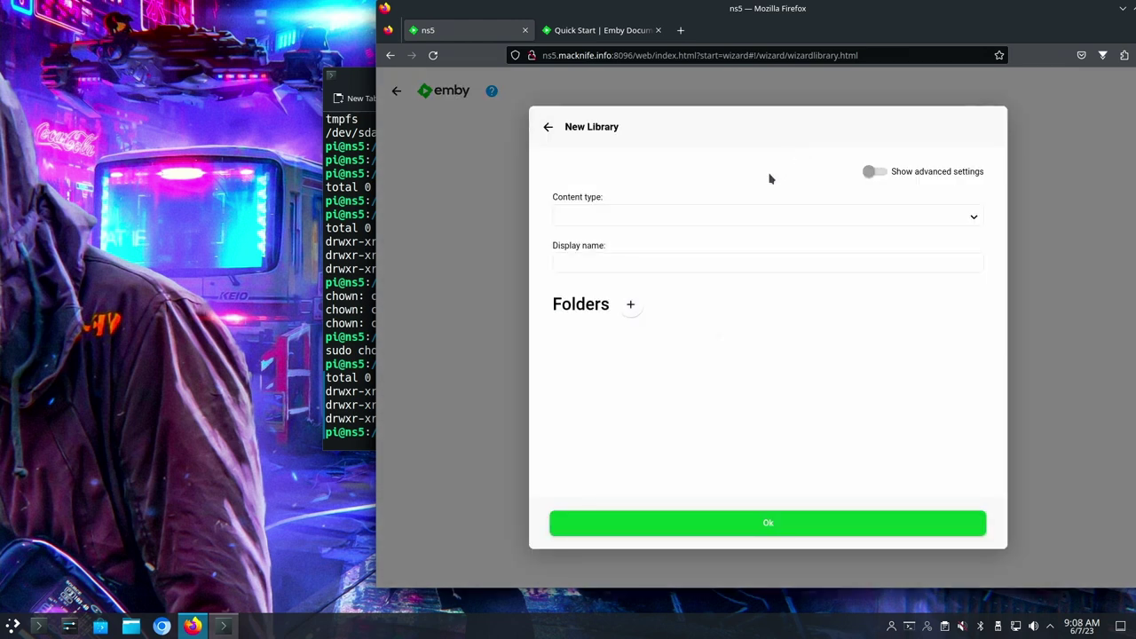
pyautogui.click(635, 219)
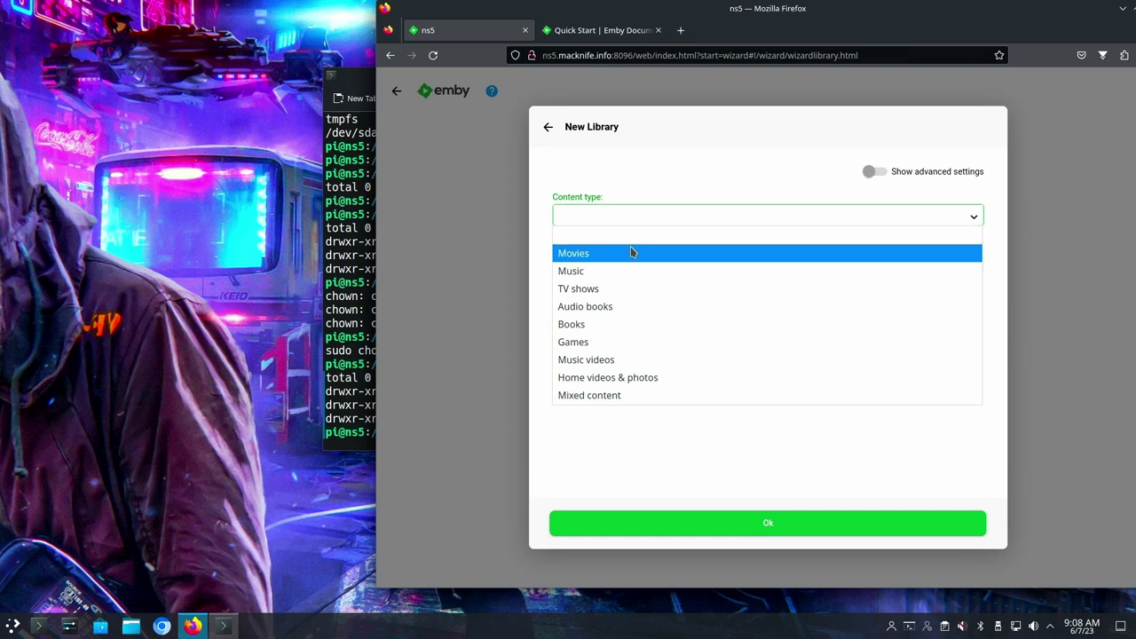
pyautogui.click(631, 251)
pyautogui.click(631, 323)
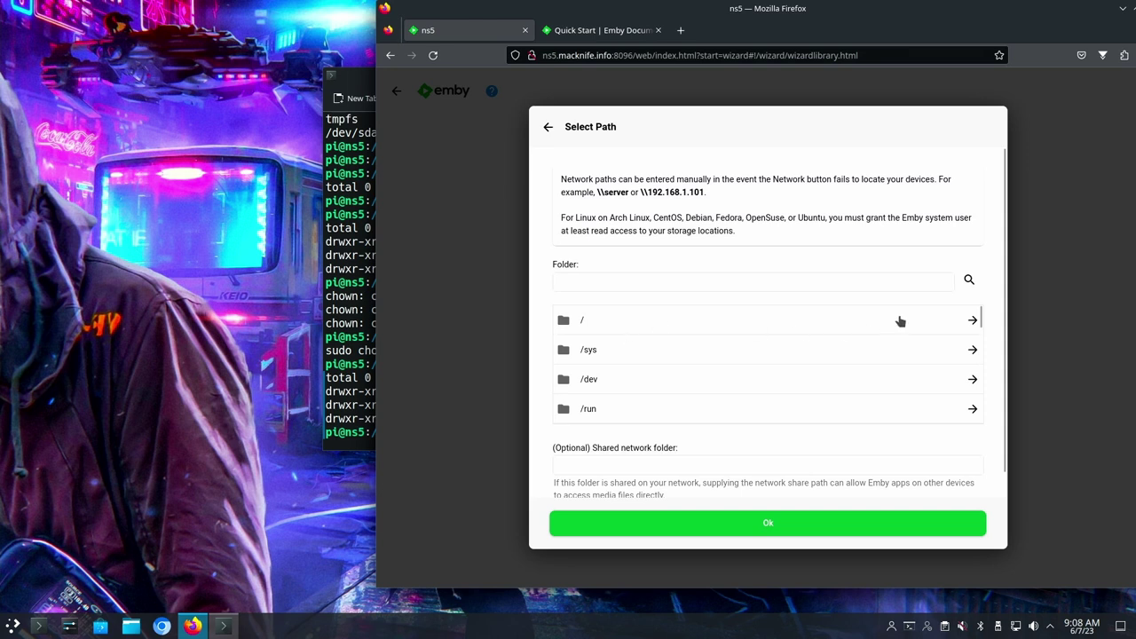
pyautogui.click(970, 325)
pyautogui.scroll(-3, 875, 344)
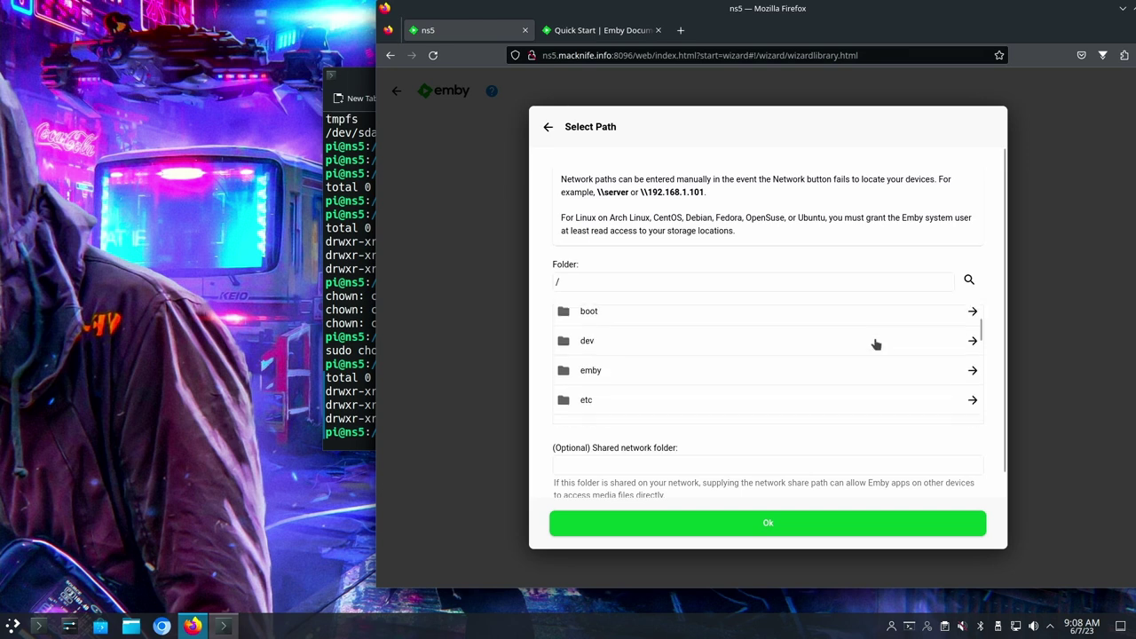
pyautogui.click(971, 310)
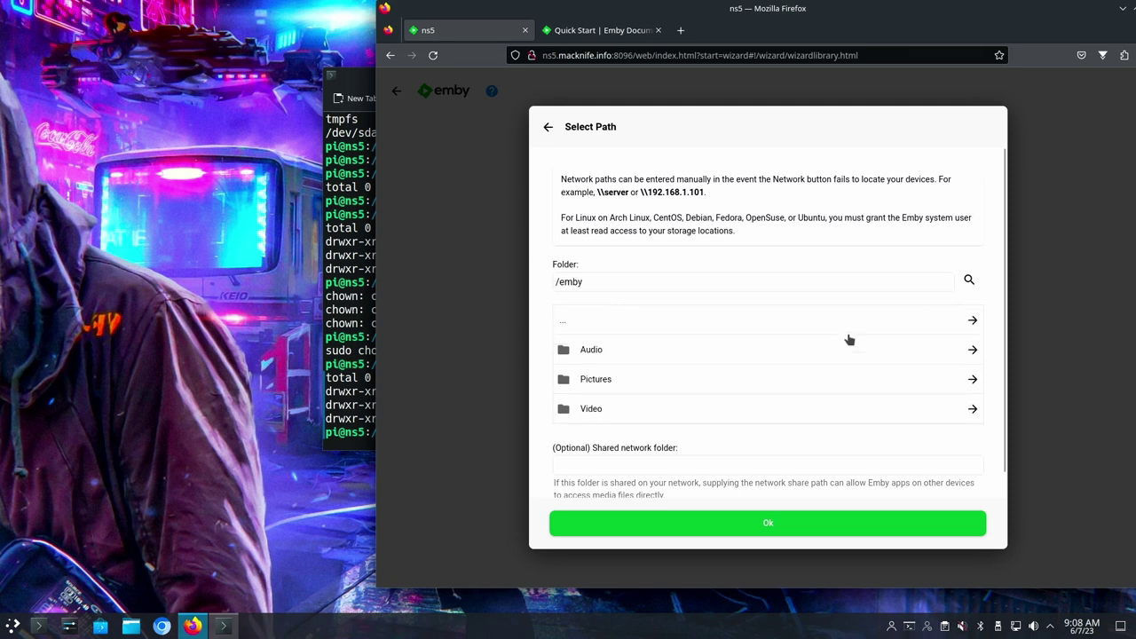
pyautogui.click(656, 410)
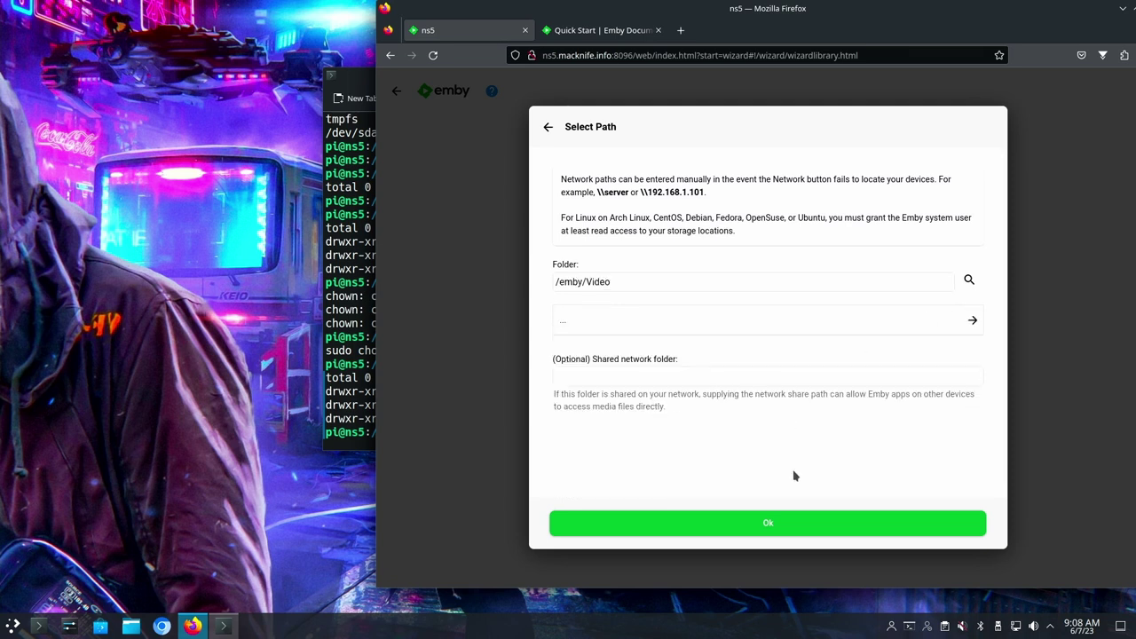
pyautogui.click(786, 522)
# - Disable the TheTVDB and TheMovieDb metadata downloaders for the Movies library
pyautogui.scroll(-8, 751, 443)
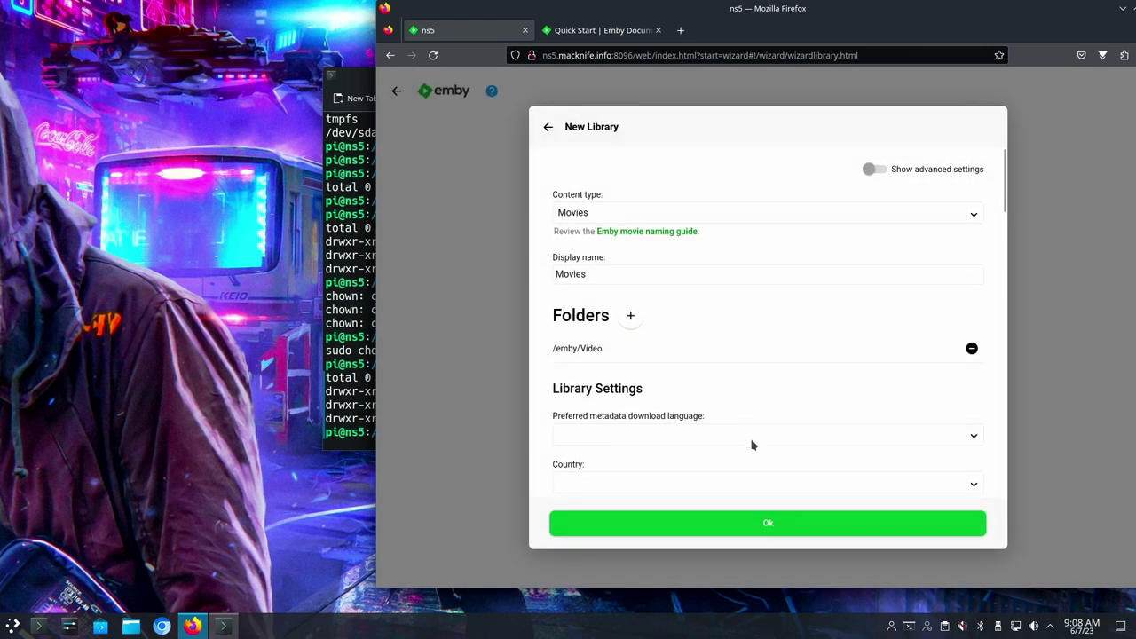
pyautogui.click(560, 343)
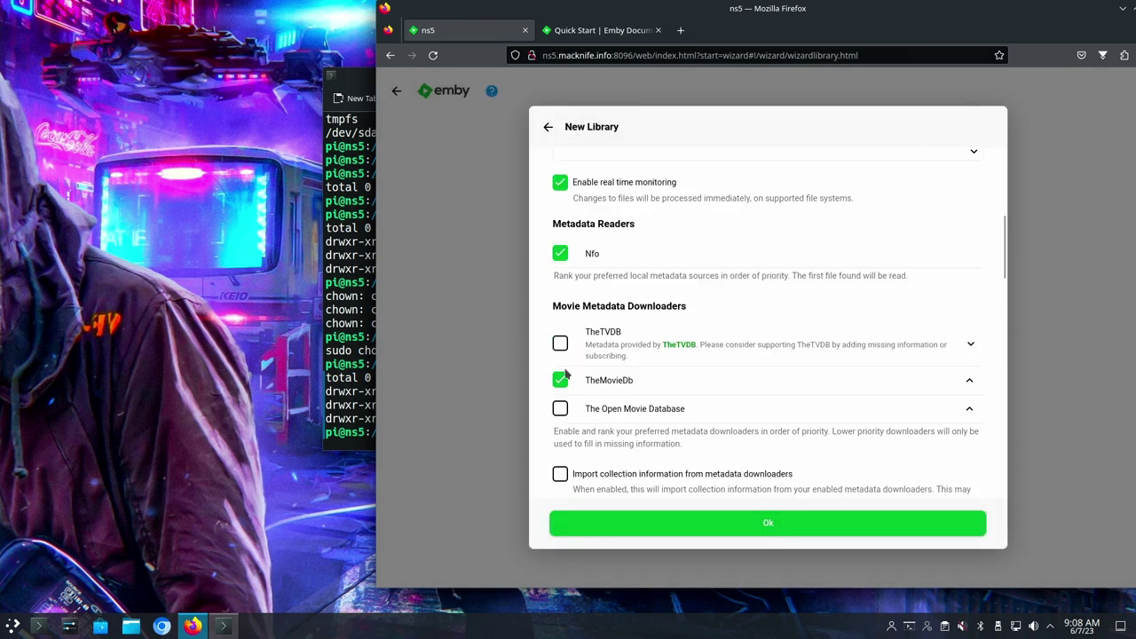
pyautogui.click(560, 380)
# - Disable the TheMovieDb, TheTVDB and FanArt image fetchers for the Movies library
pyautogui.scroll(-5, 668, 378)
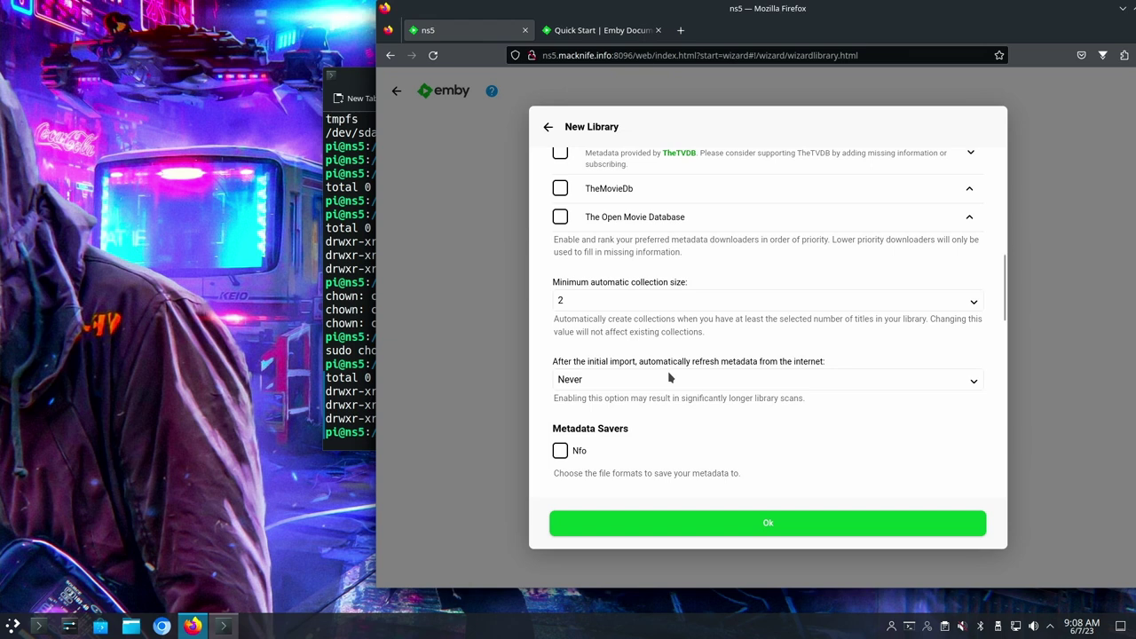
pyautogui.scroll(-2, 670, 378)
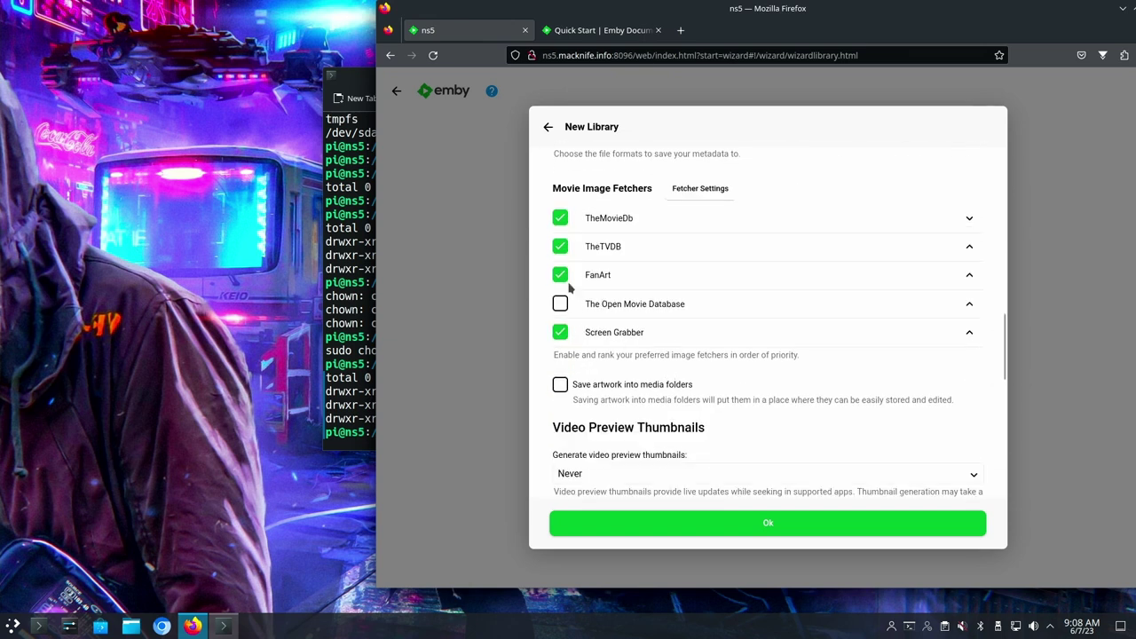
pyautogui.click(565, 220)
pyautogui.click(560, 249)
pyautogui.click(561, 276)
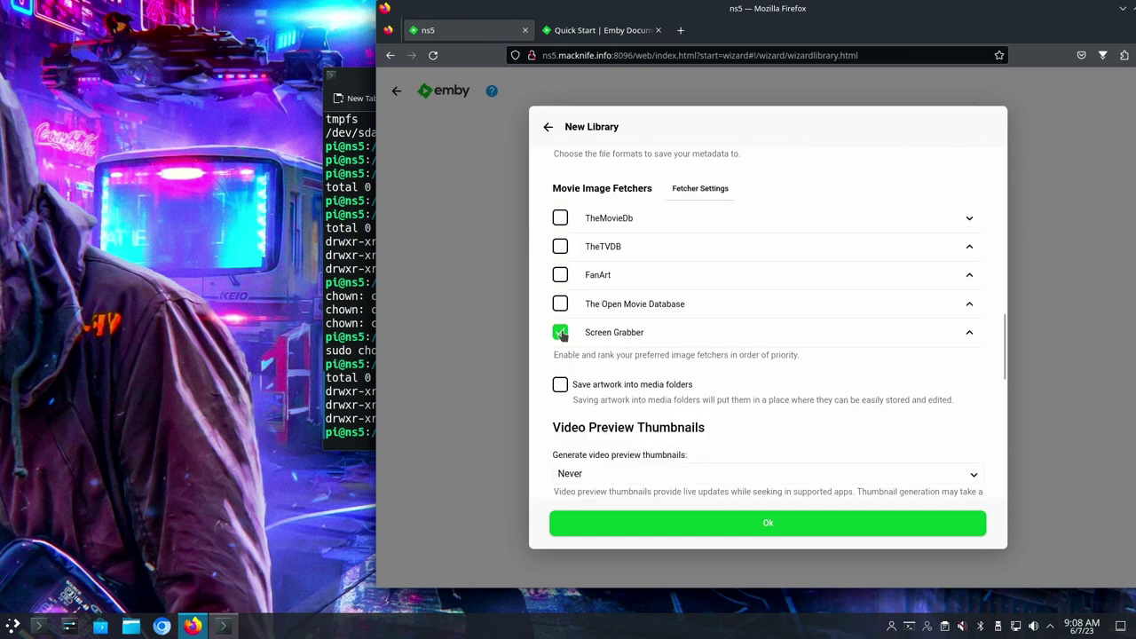
# - Set video preview thumbnails for the Movies library to generate as a scheduled task and when media is added
pyautogui.scroll(-3, 652, 353)
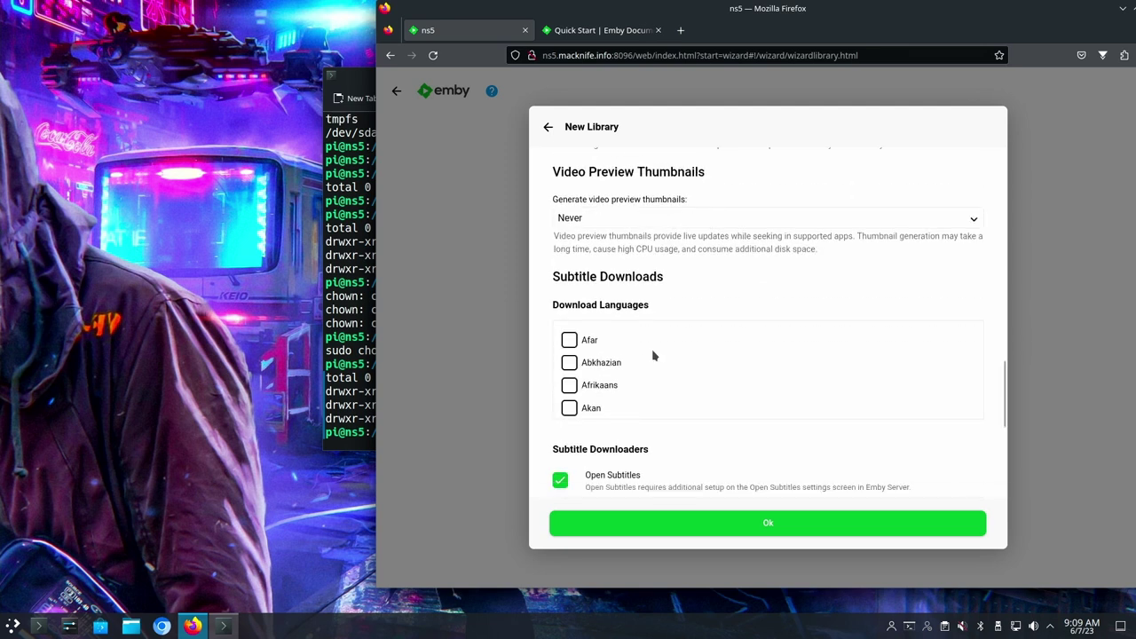
pyautogui.click(634, 219)
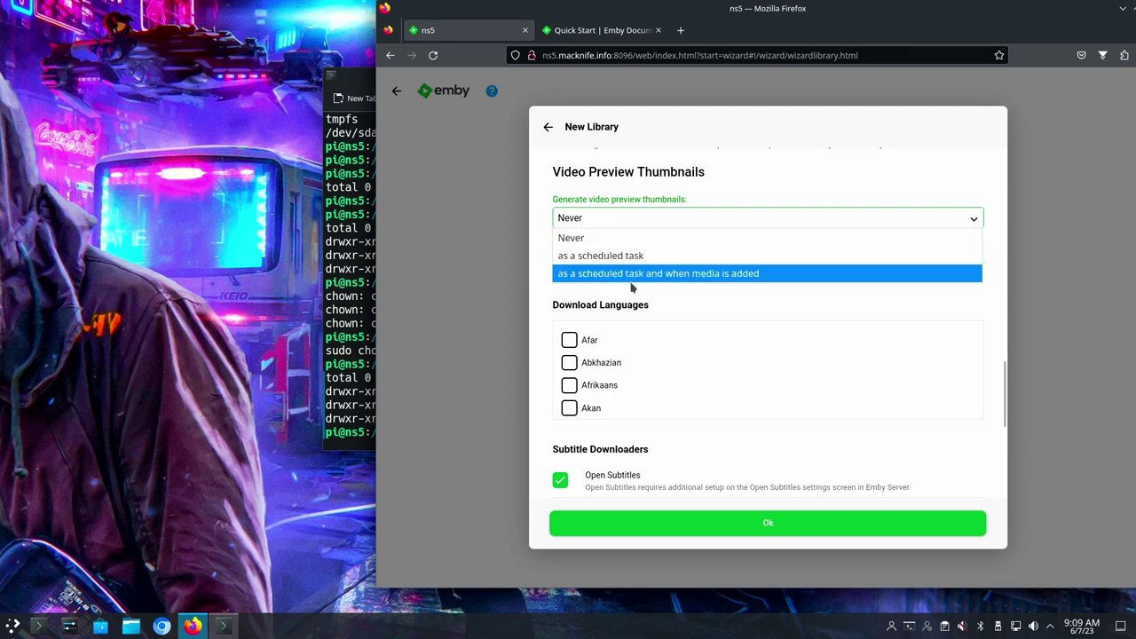
pyautogui.click(665, 275)
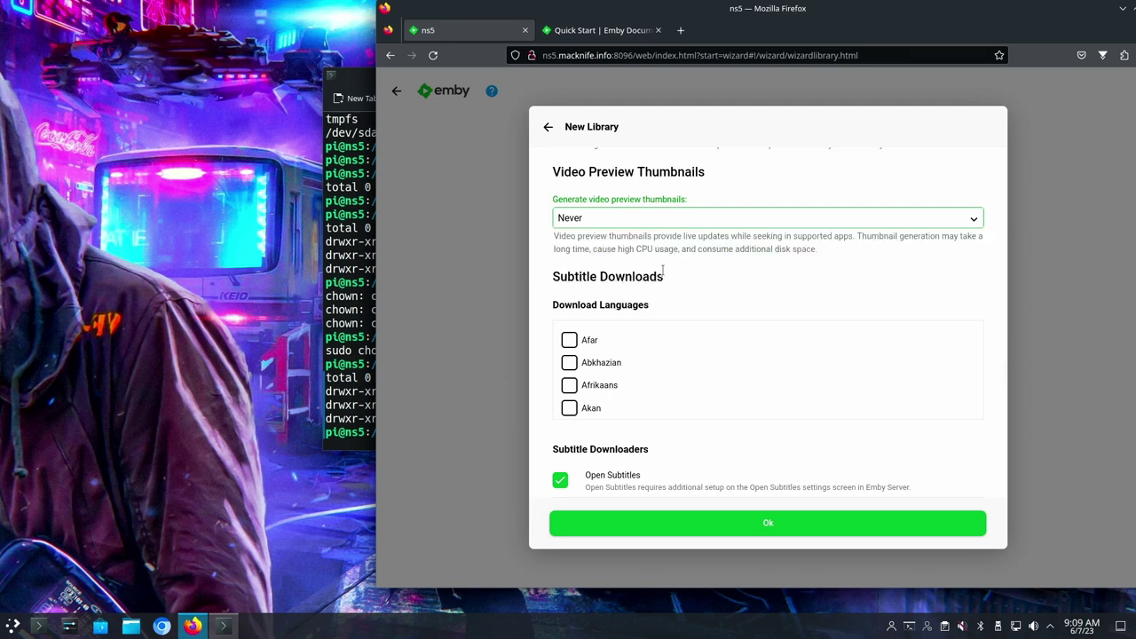
pyautogui.scroll(-3, 689, 297)
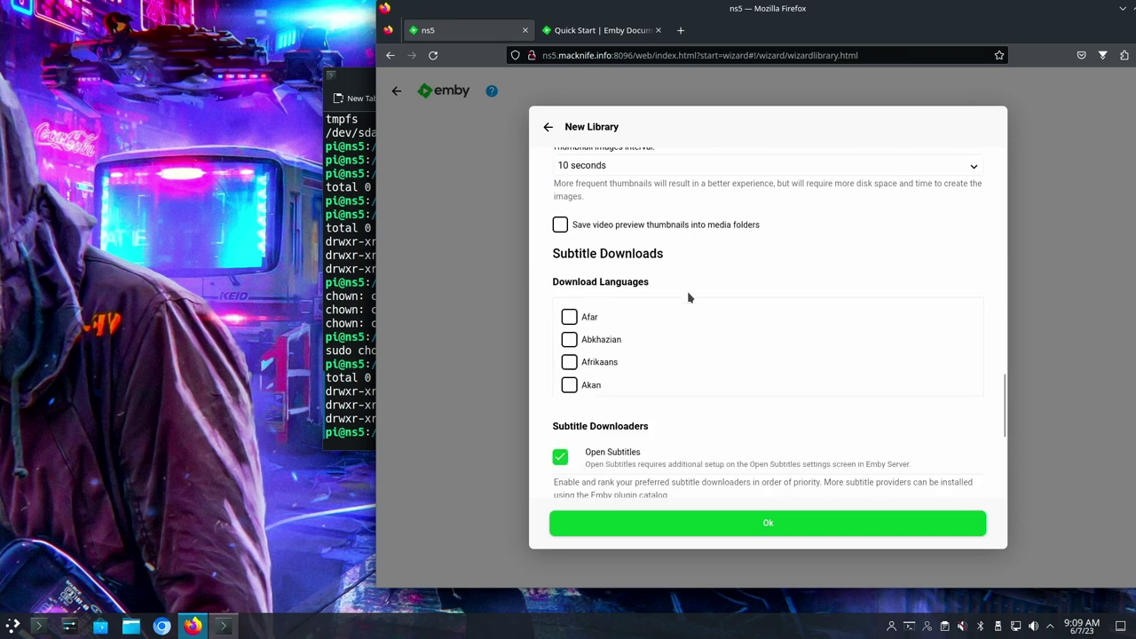
# - Turn off Open Subtitles and Forced subtitles only, toggle the hash match requirement, and save the Movies library
pyautogui.scroll(-4, 689, 297)
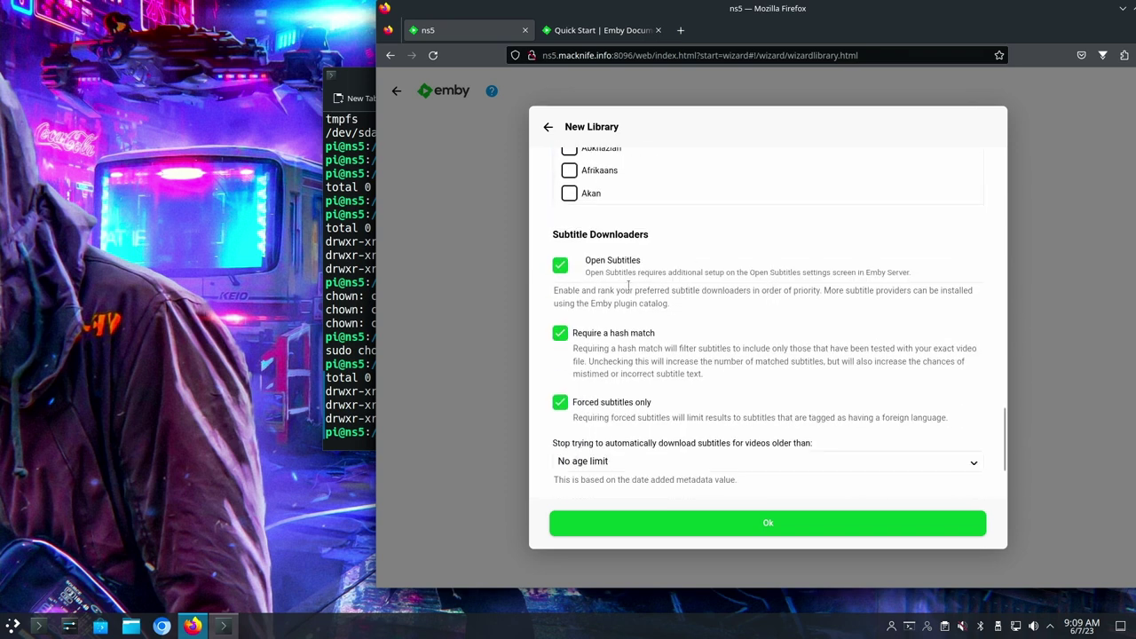
pyautogui.scroll(-1, 553, 281)
pyautogui.click(563, 199)
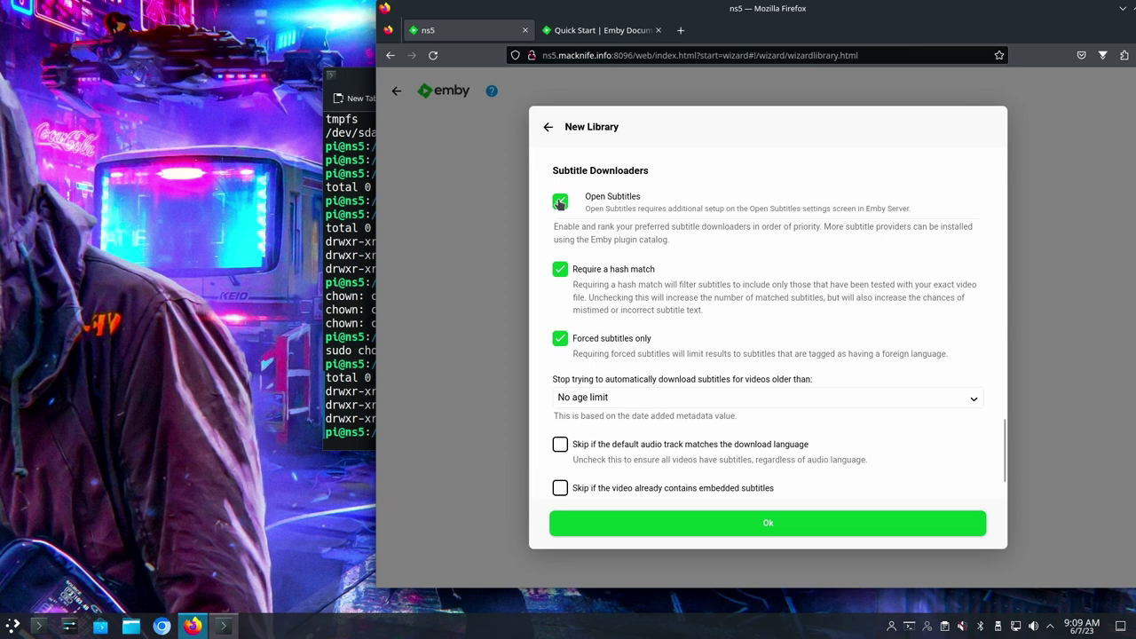
pyautogui.click(560, 269)
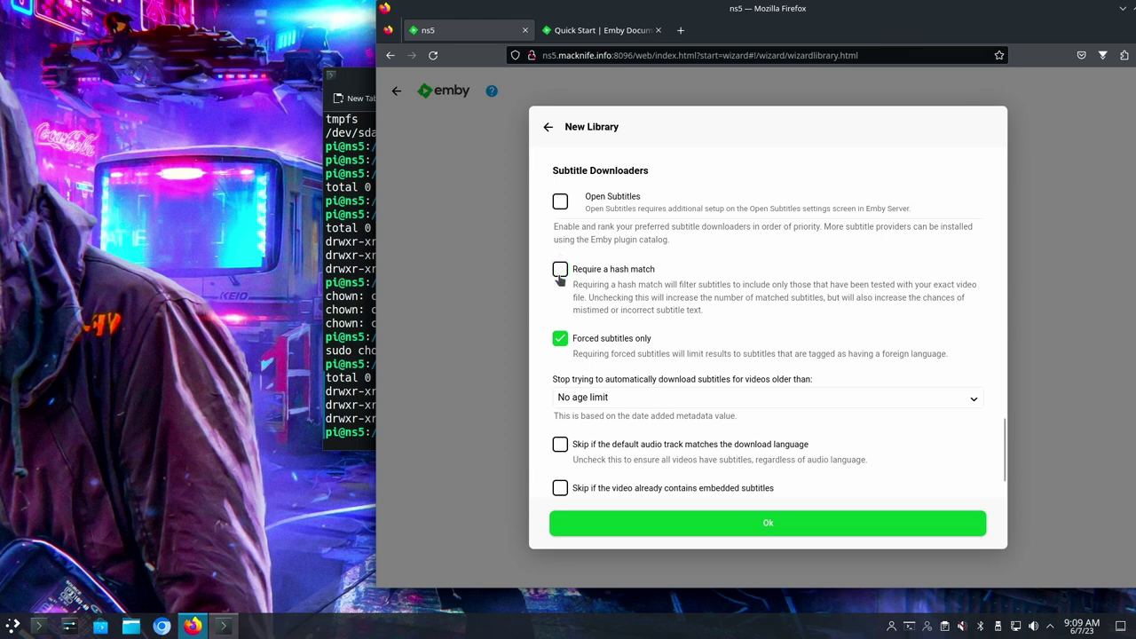
pyautogui.click(559, 339)
pyautogui.click(560, 269)
pyautogui.scroll(-3, 680, 357)
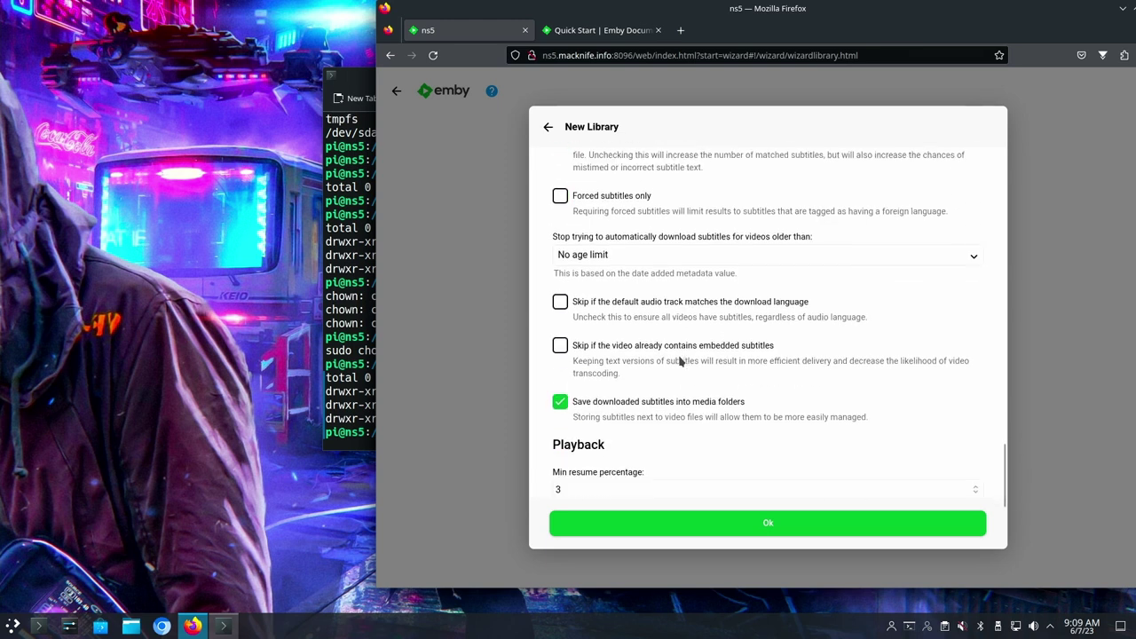
pyautogui.click(767, 520)
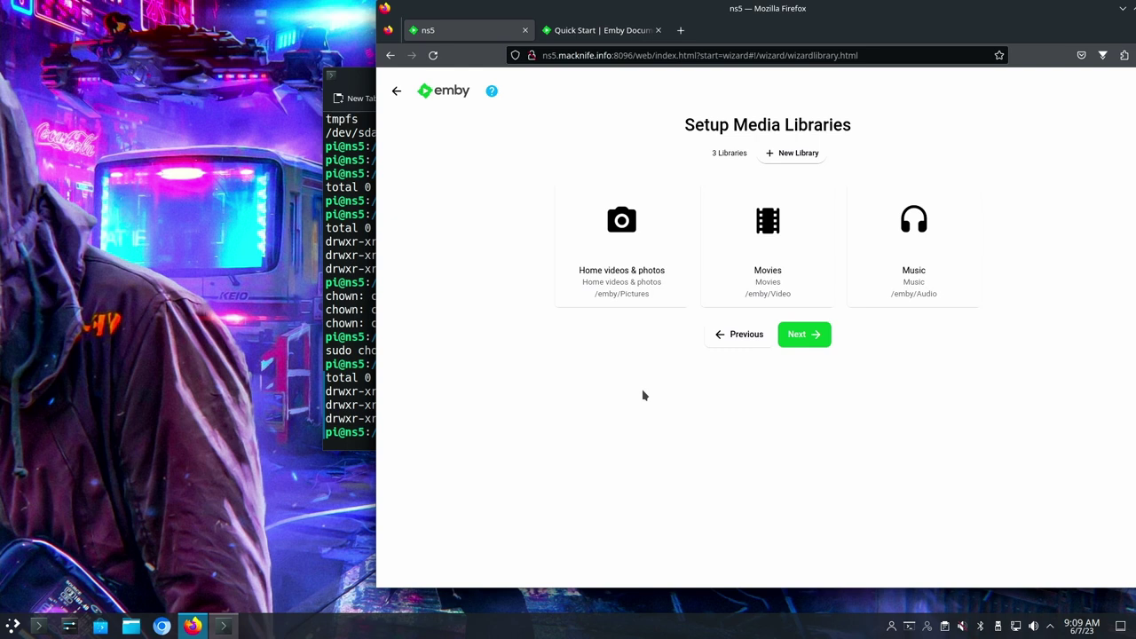
# - Continue with English and United States as the metadata defaults, and disable automatic port mapping for remote access
pyautogui.click(801, 340)
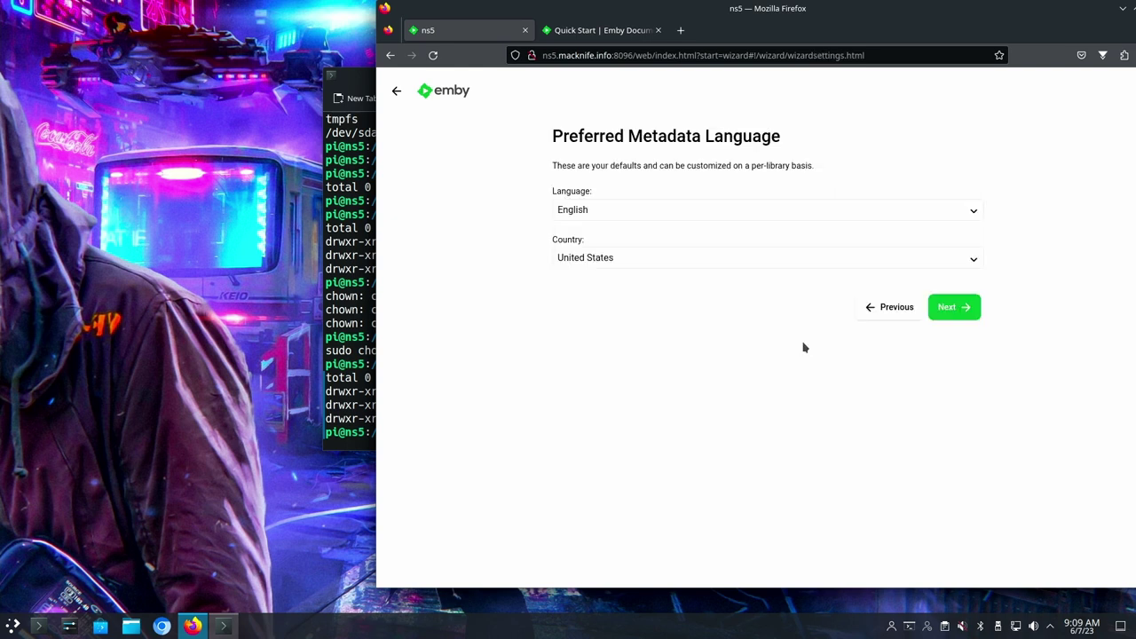
pyautogui.click(932, 307)
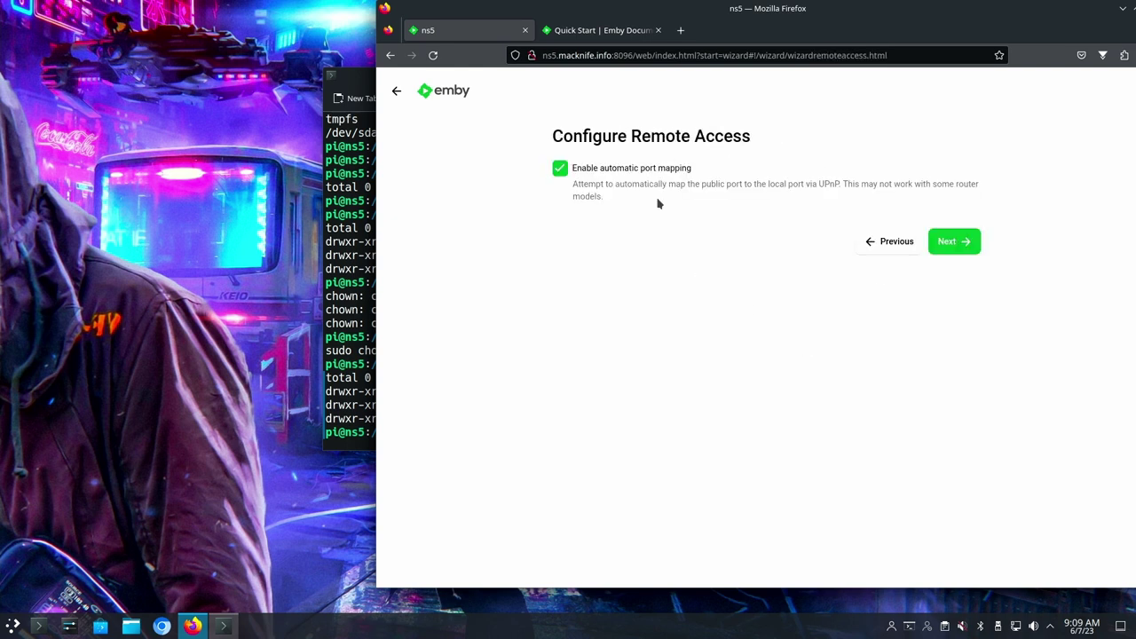
pyautogui.click(560, 169)
pyautogui.click(940, 243)
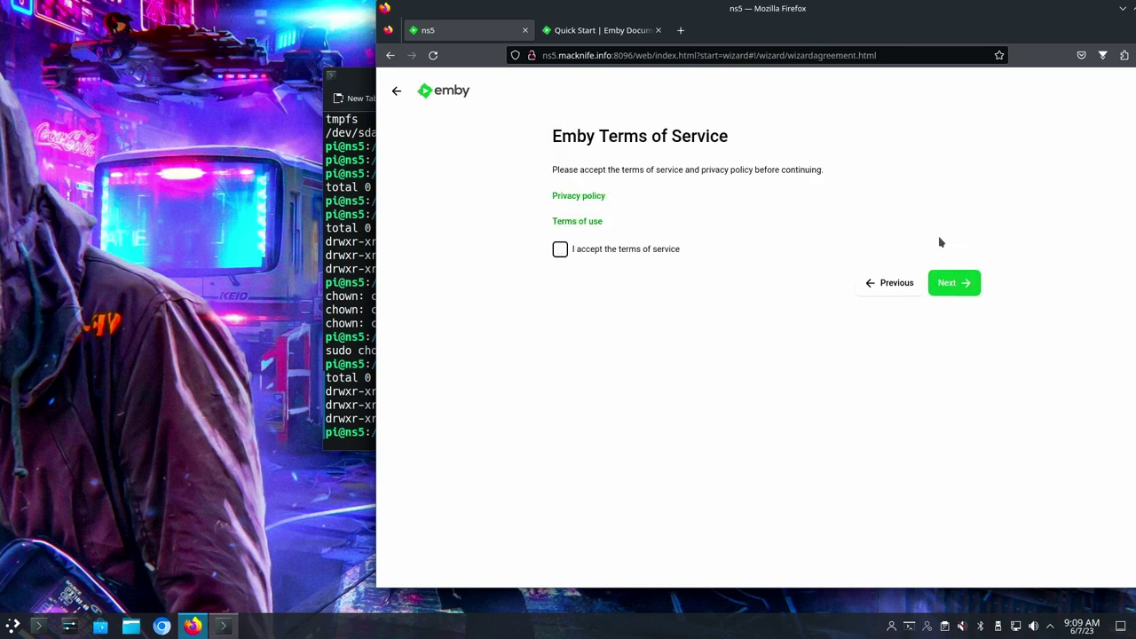
# - Accept the Emby terms of service and finish the setup wizard
pyautogui.click(559, 251)
pyautogui.click(944, 283)
pyautogui.click(952, 260)
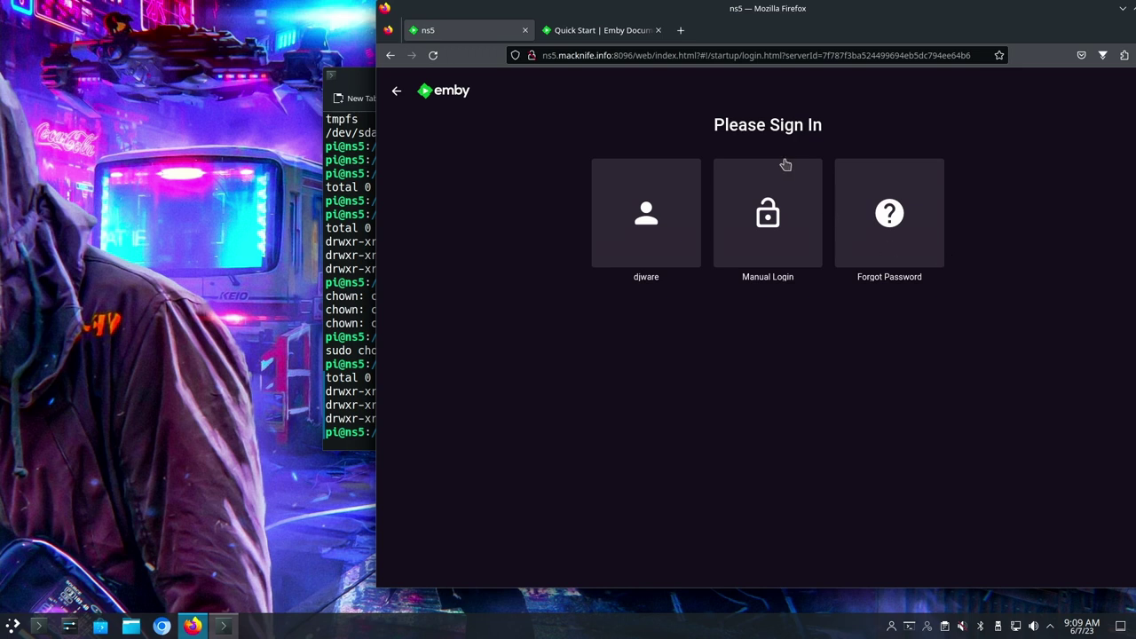
# - Select the newly created user on the sign-in page and sign in with the account password
pyautogui.click(654, 285)
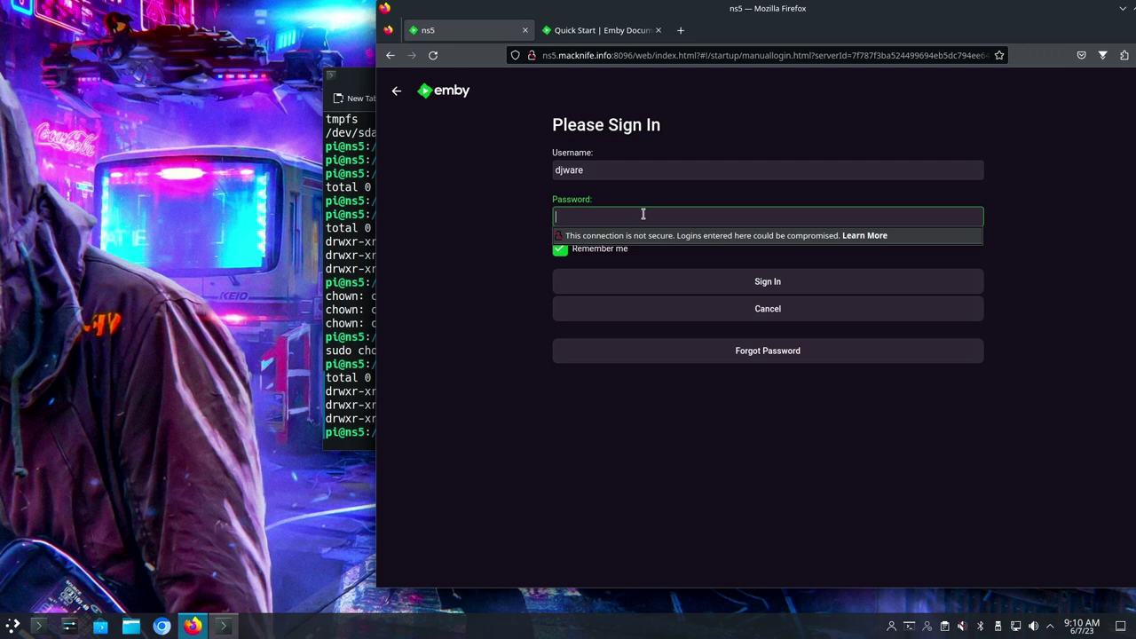
pyautogui.click(643, 214)
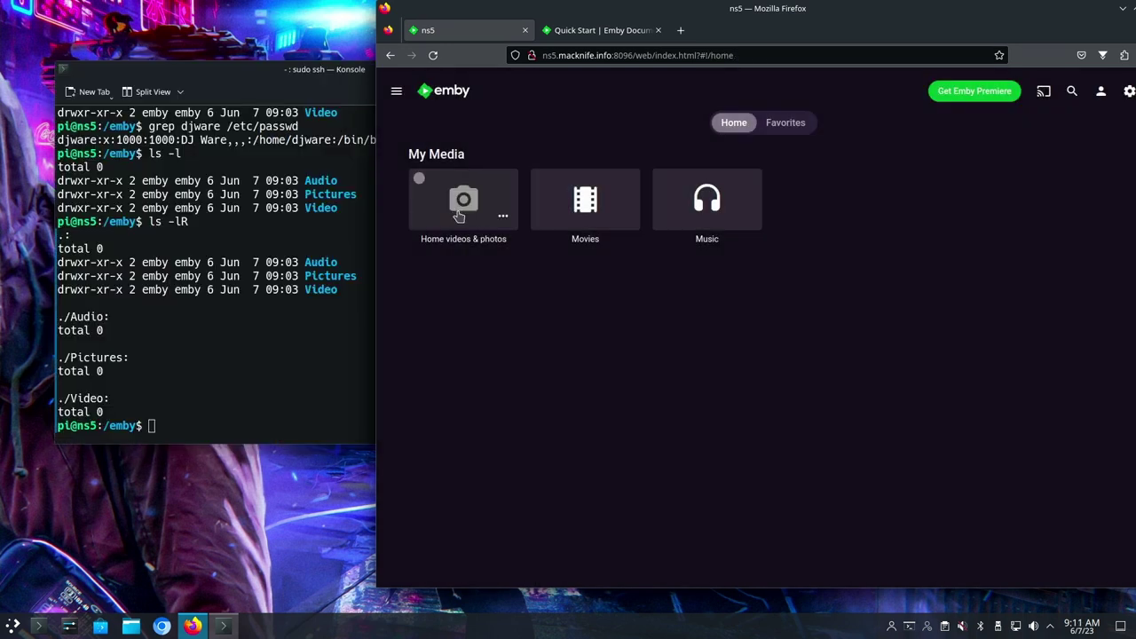
# - Check the contents of the Movies library and the Home videos & photos library, returning to the home page after each
pyautogui.click(567, 206)
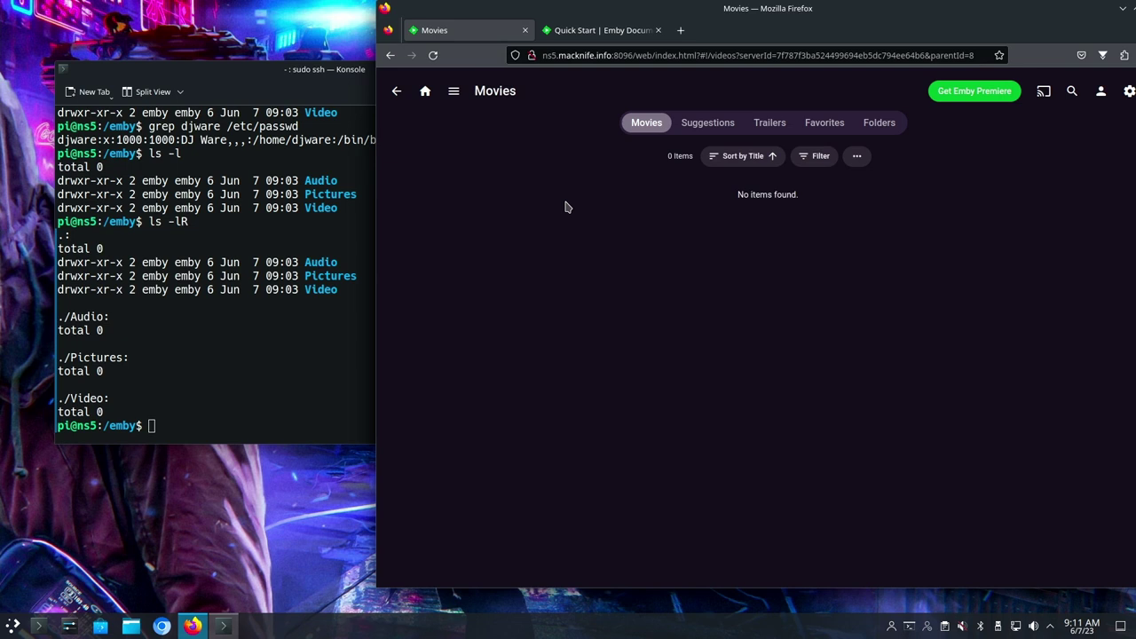
pyautogui.click(399, 92)
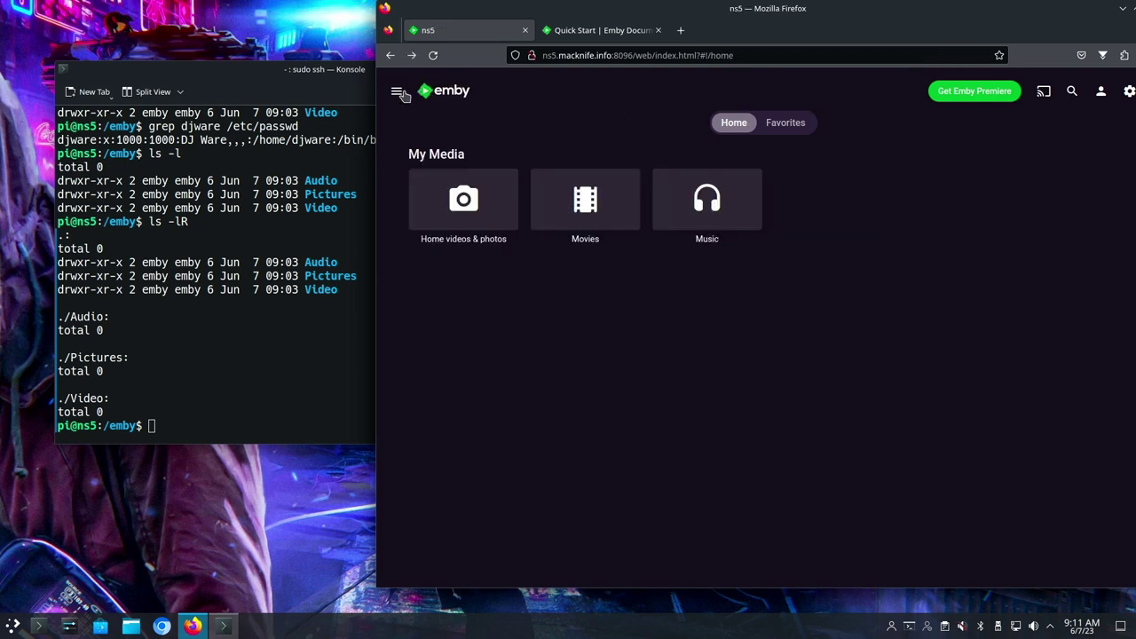
pyautogui.click(469, 202)
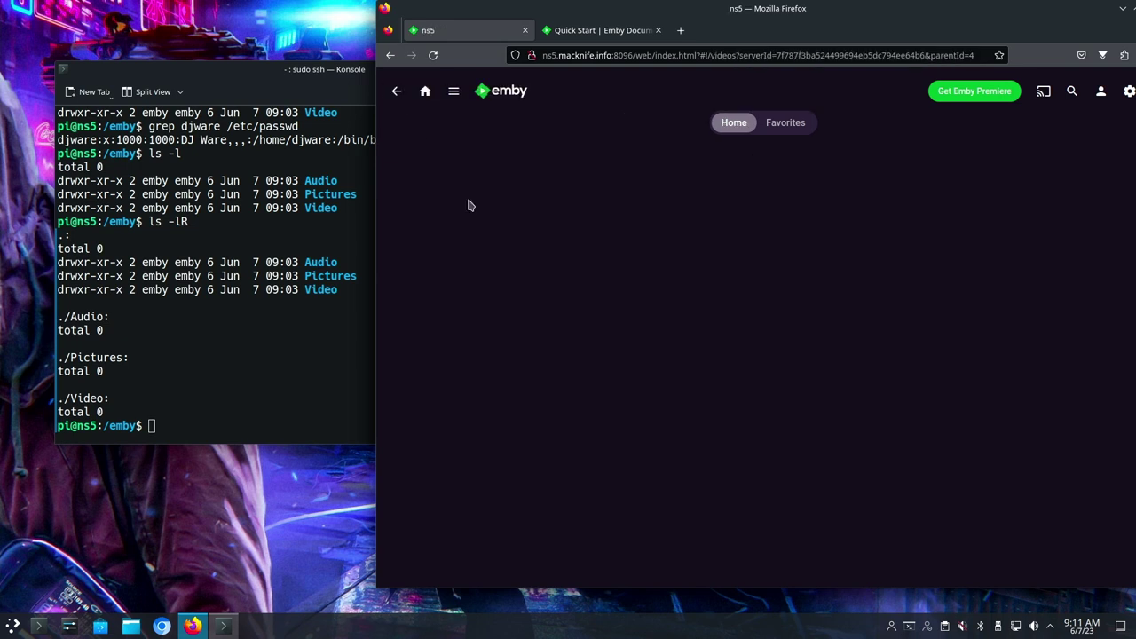
pyautogui.click(397, 91)
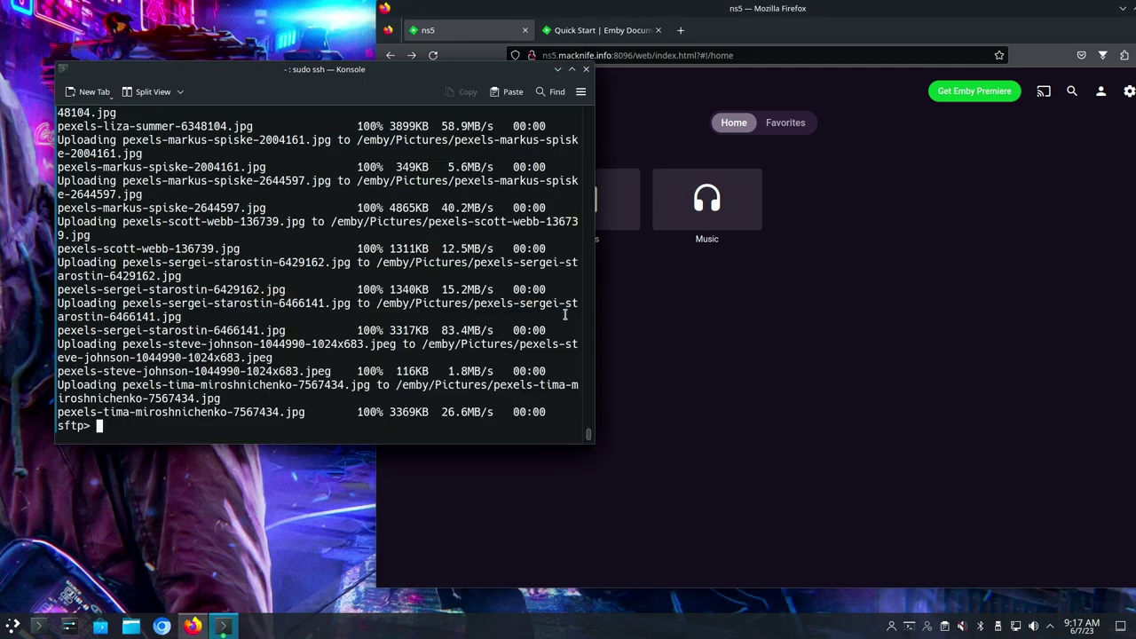
# - Switch back to Emby in Firefox, view the Music library's latest albums, and return to the home page
pyautogui.click(689, 350)
pyautogui.click(680, 203)
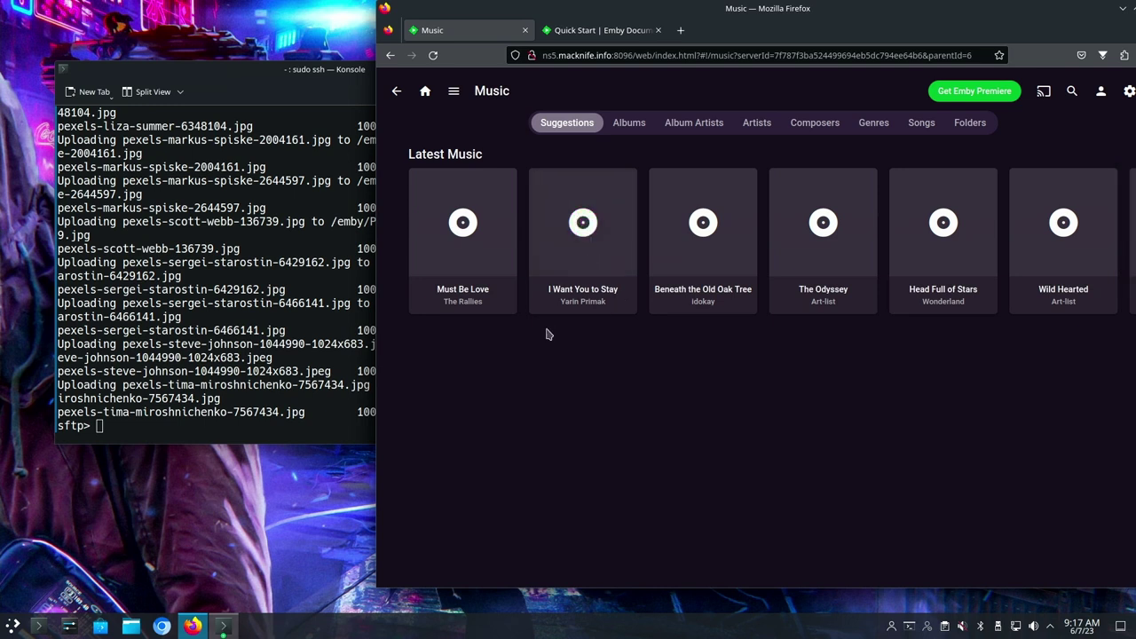
pyautogui.hotkey('alt', 'Left')
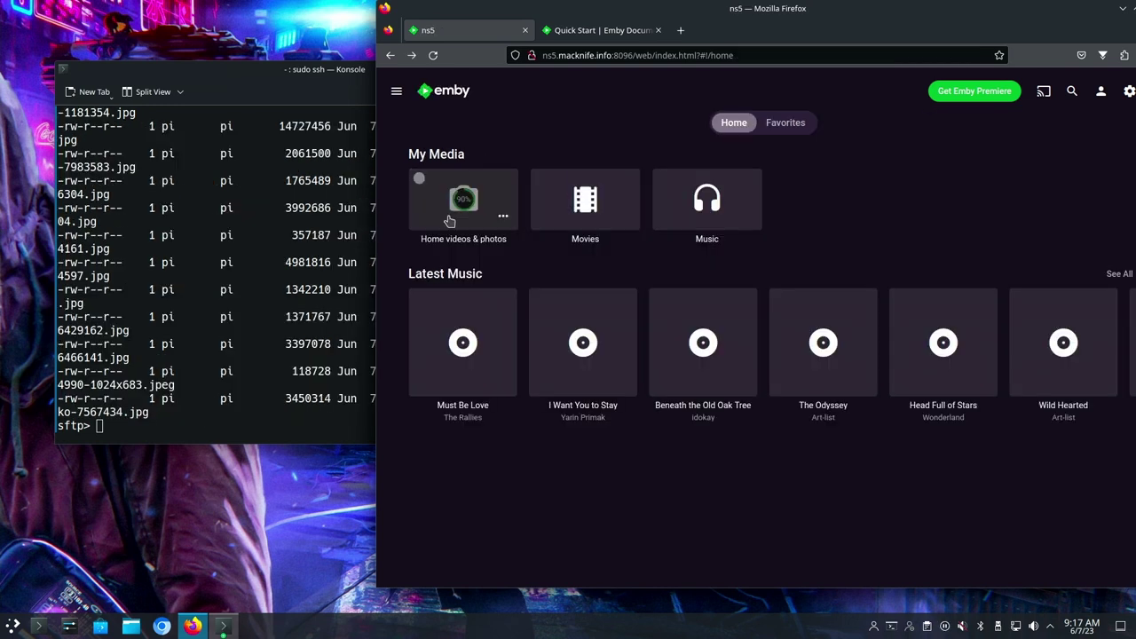
# - Browse the uploaded pictures in the Photos view of the Home videos & photos library, and leave the library
pyautogui.click(450, 221)
pyautogui.click(397, 92)
pyautogui.click(428, 221)
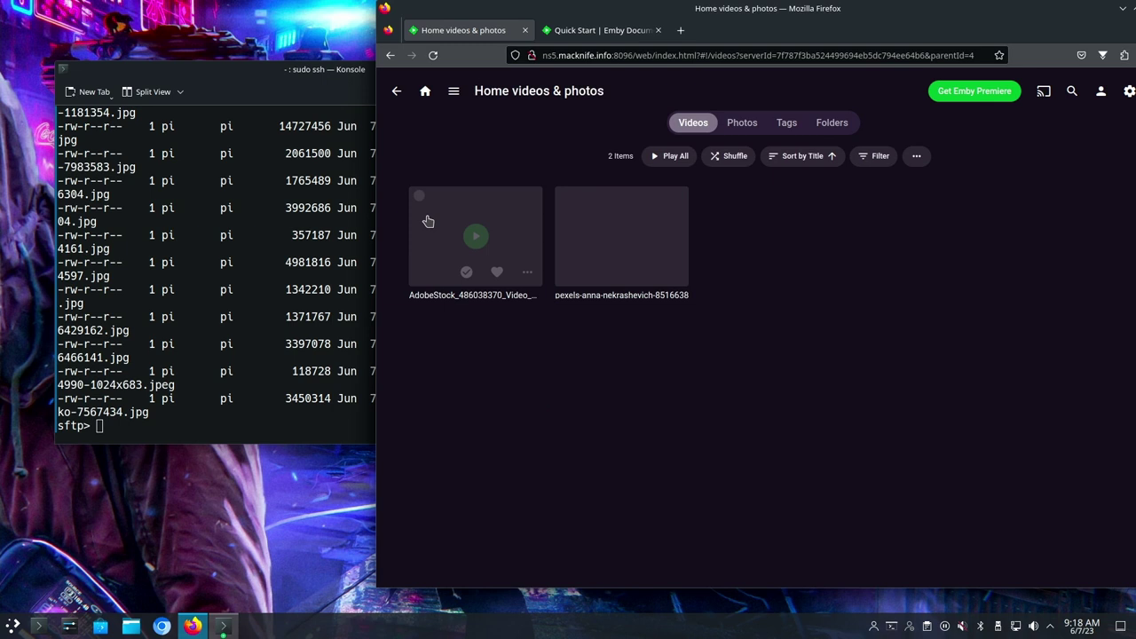
pyautogui.click(736, 132)
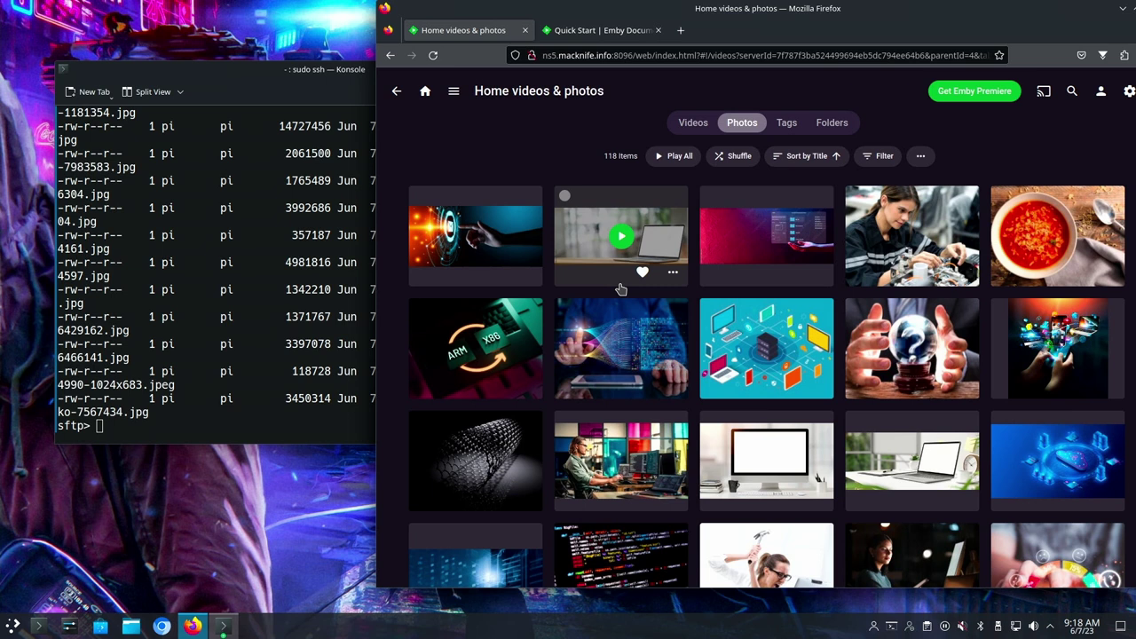
pyautogui.scroll(-5, 622, 288)
pyautogui.scroll(5, 621, 275)
pyautogui.scroll(-5, 709, 300)
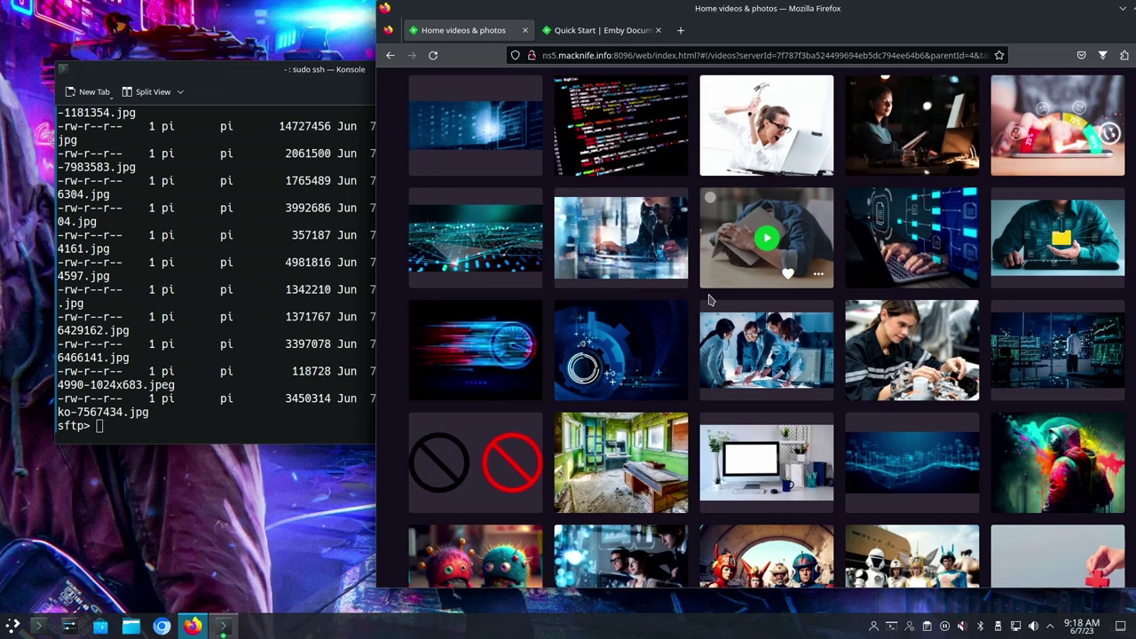
pyautogui.scroll(-4, 709, 300)
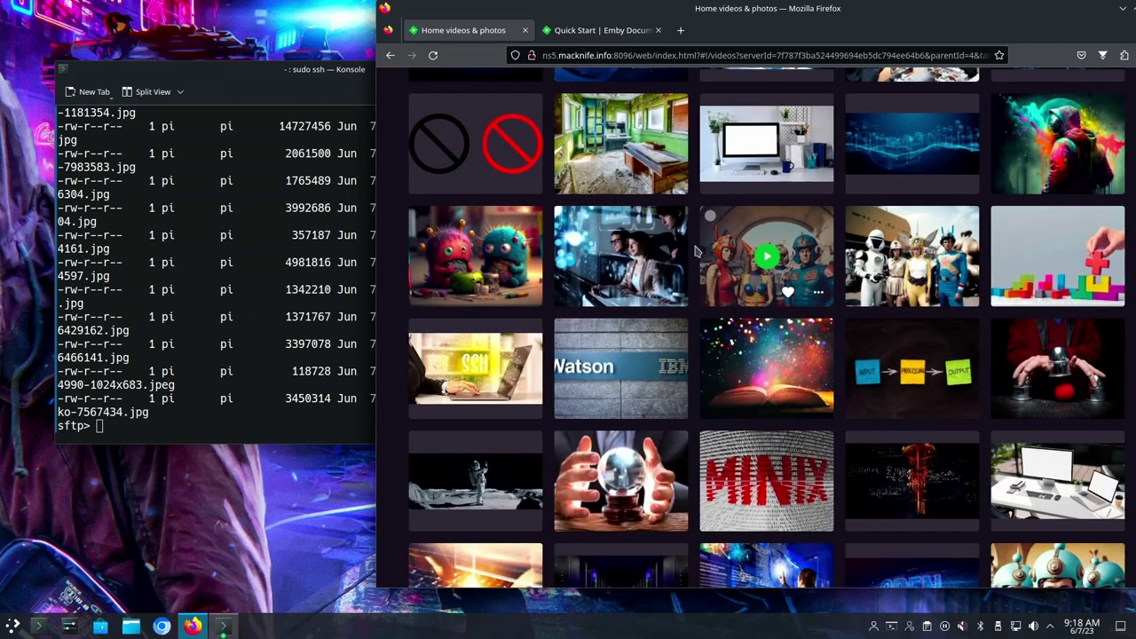
pyautogui.scroll(-6, 697, 252)
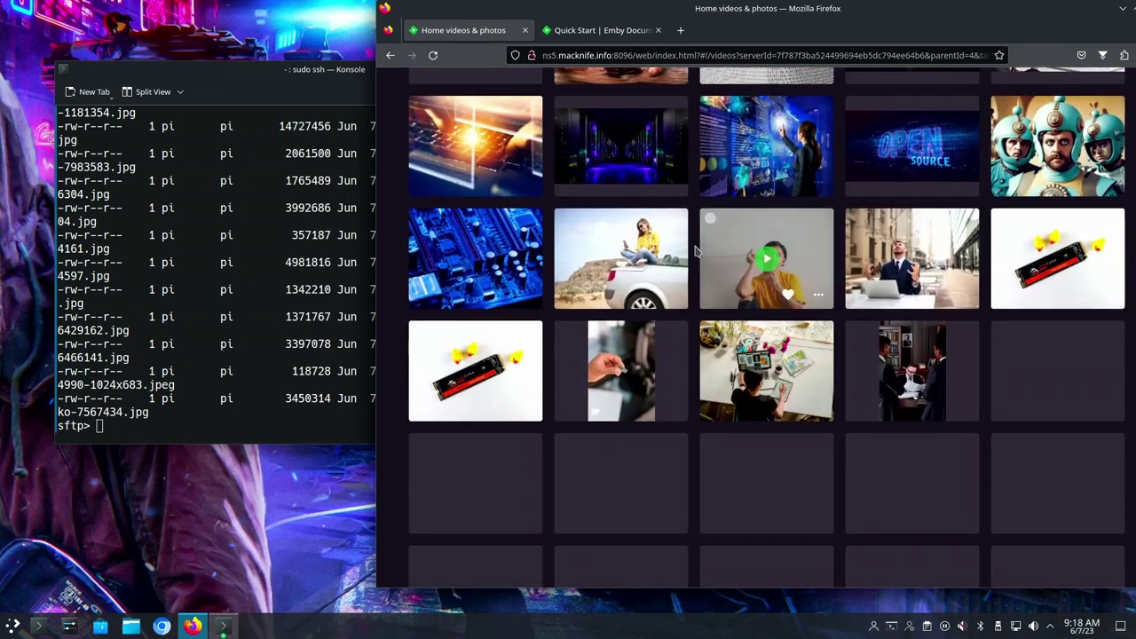
pyautogui.scroll(-4, 697, 252)
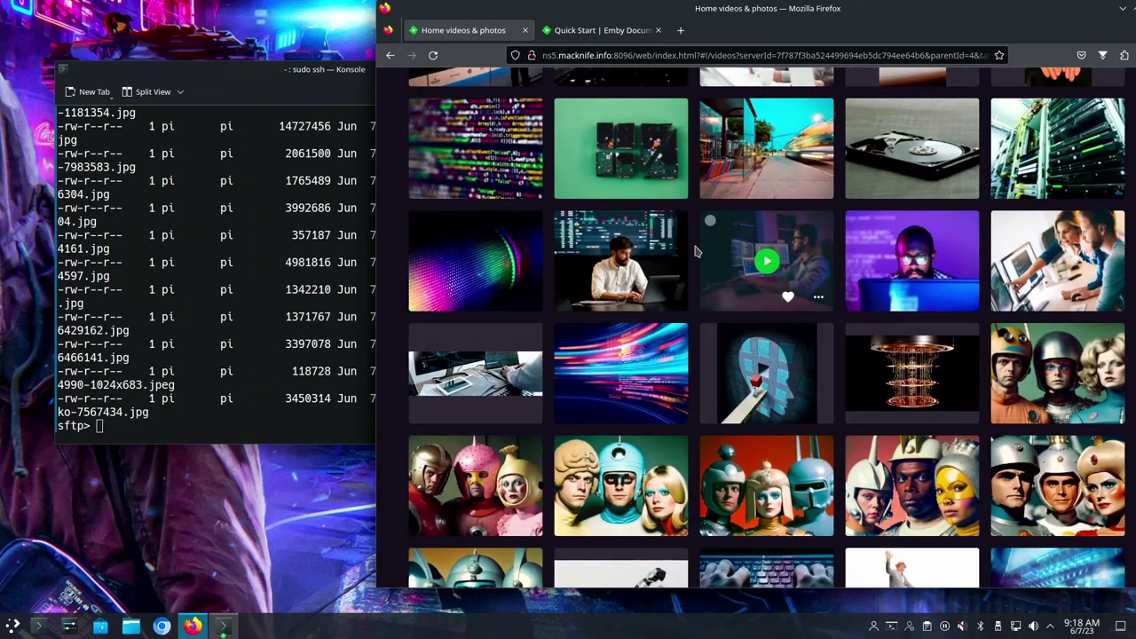
pyautogui.hotkey('alt', 'Left')
# - Look through the complete Songs list of the Music library
pyautogui.click(692, 215)
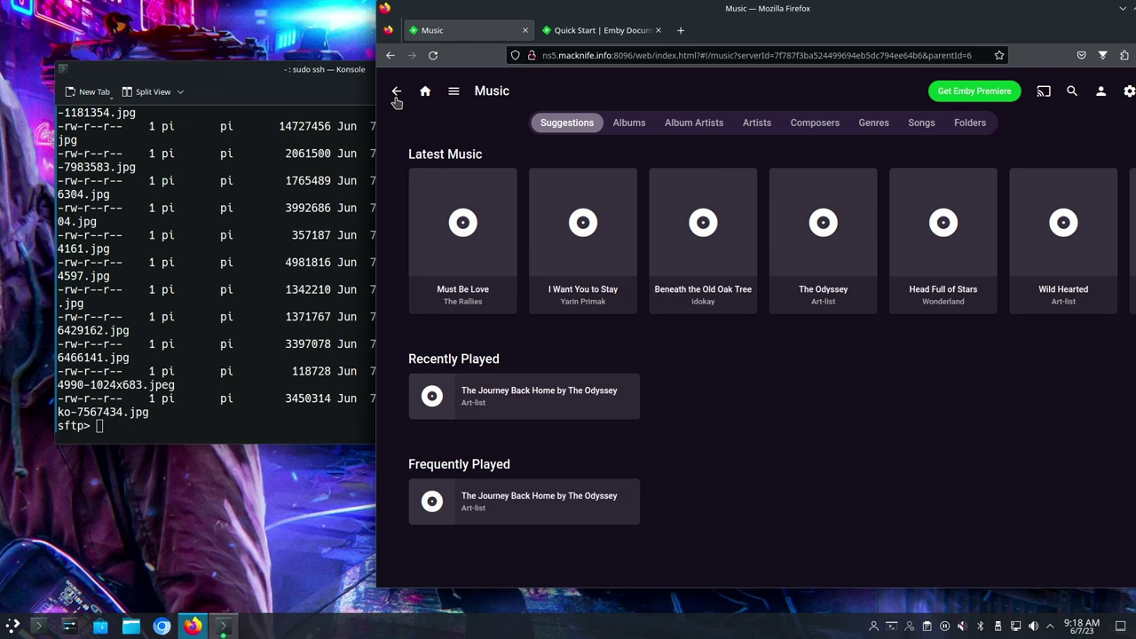
pyautogui.moveTo(634, 261)
pyautogui.scroll(-1, 634, 261)
pyautogui.scroll(1, 636, 264)
pyautogui.click(921, 127)
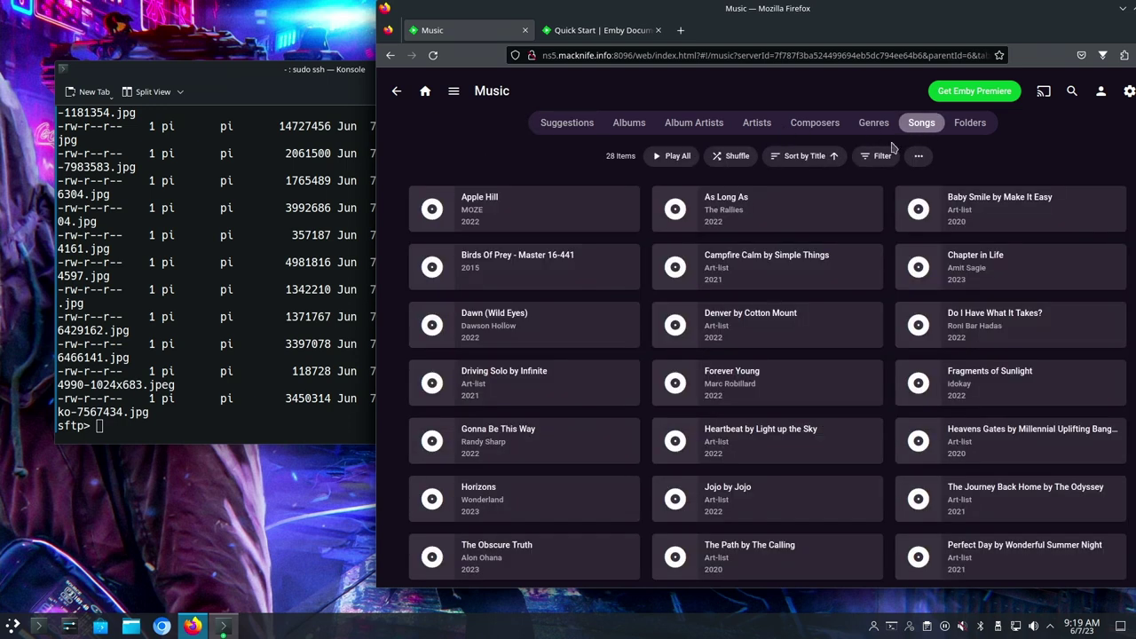
pyautogui.scroll(-2, 703, 195)
pyautogui.scroll(-3, 703, 196)
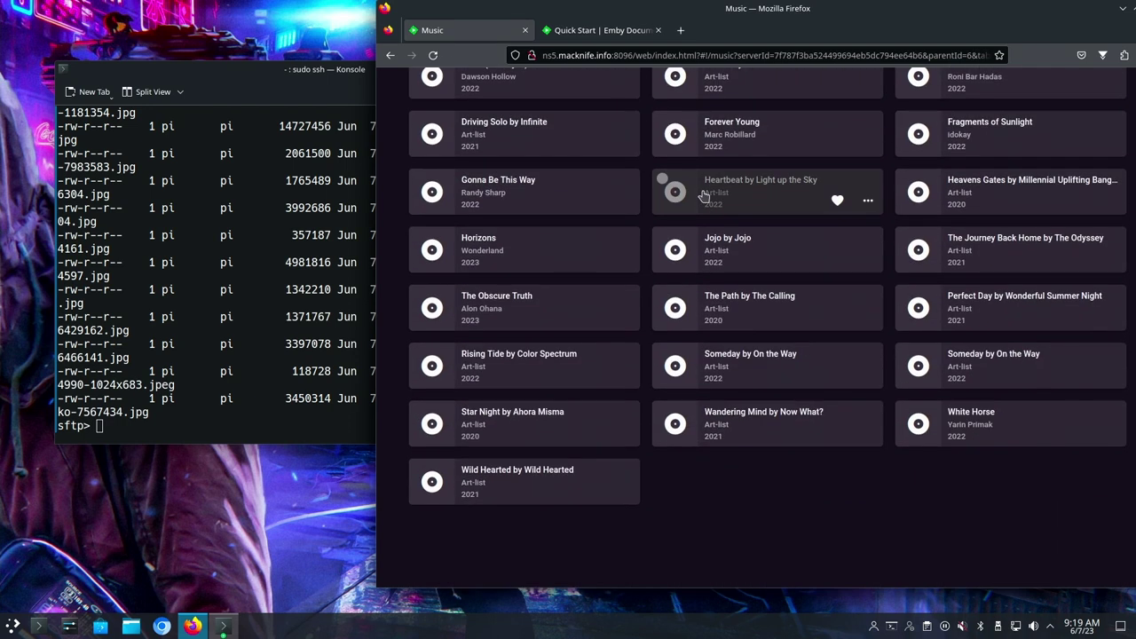
pyautogui.scroll(4, 703, 195)
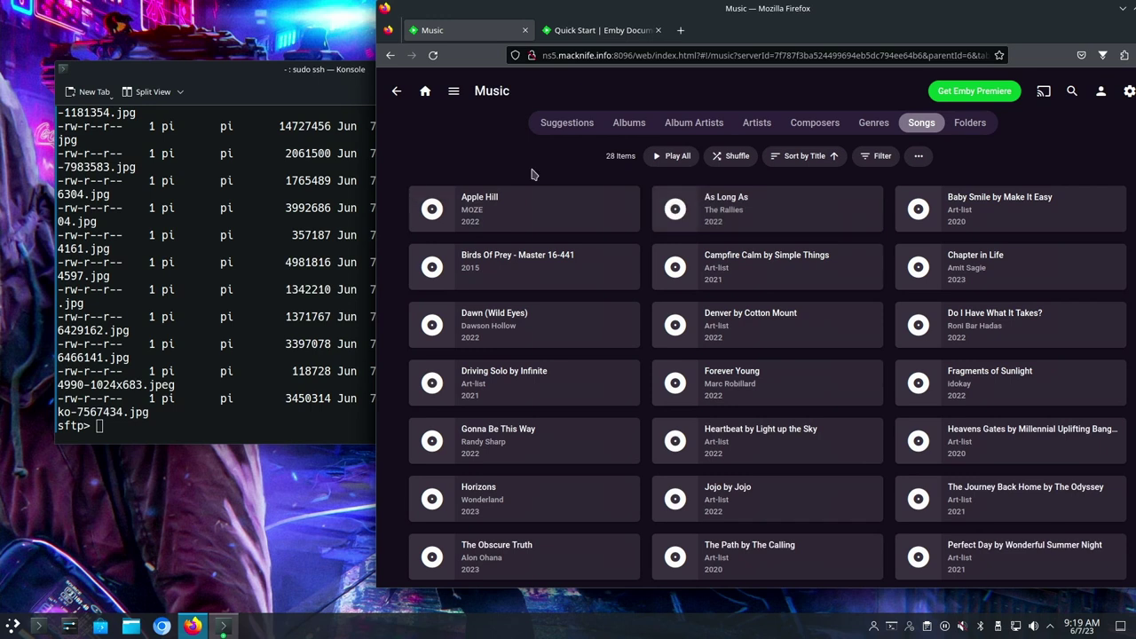
# - Check the video uploads in the terminal, view the Movies library in Emby, and return to the home page
pyautogui.click(264, 383)
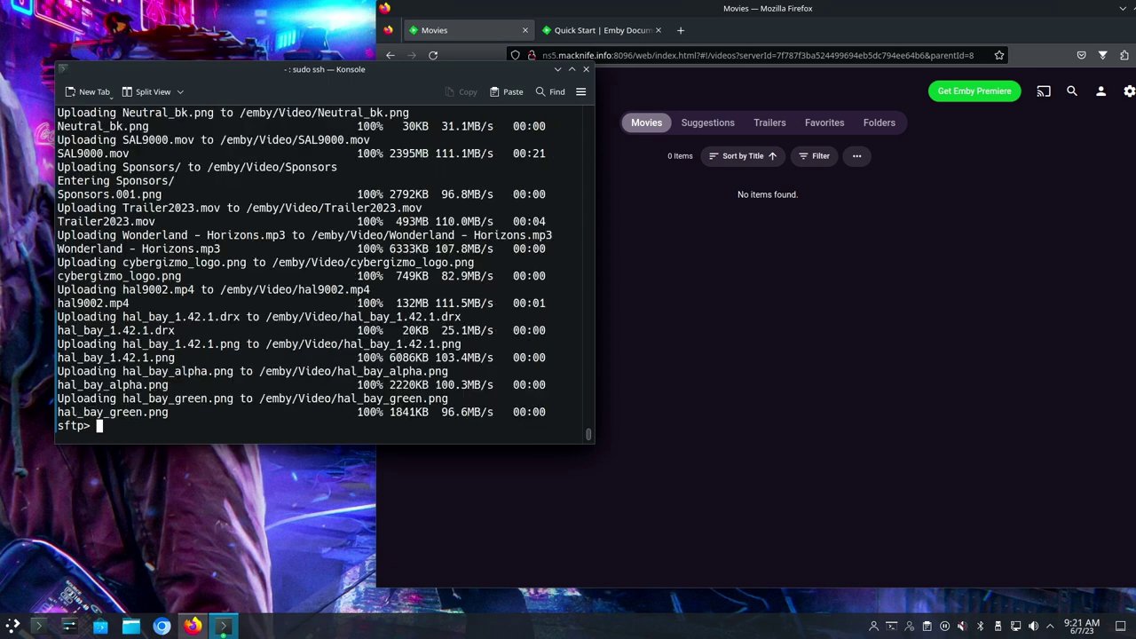
pyautogui.click(837, 310)
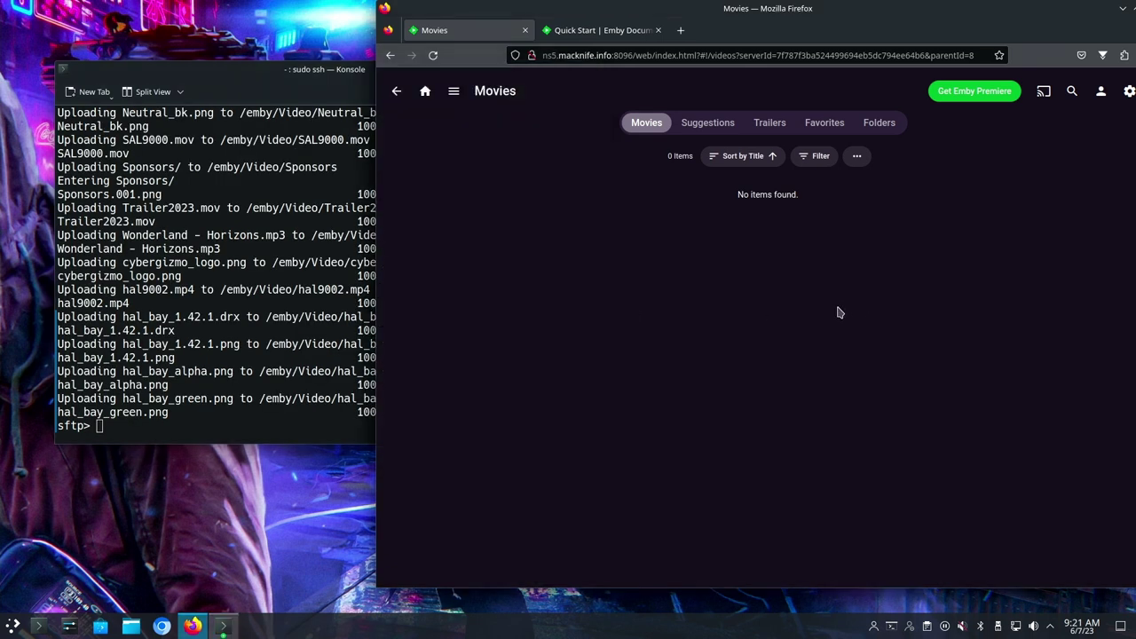
pyautogui.click(396, 92)
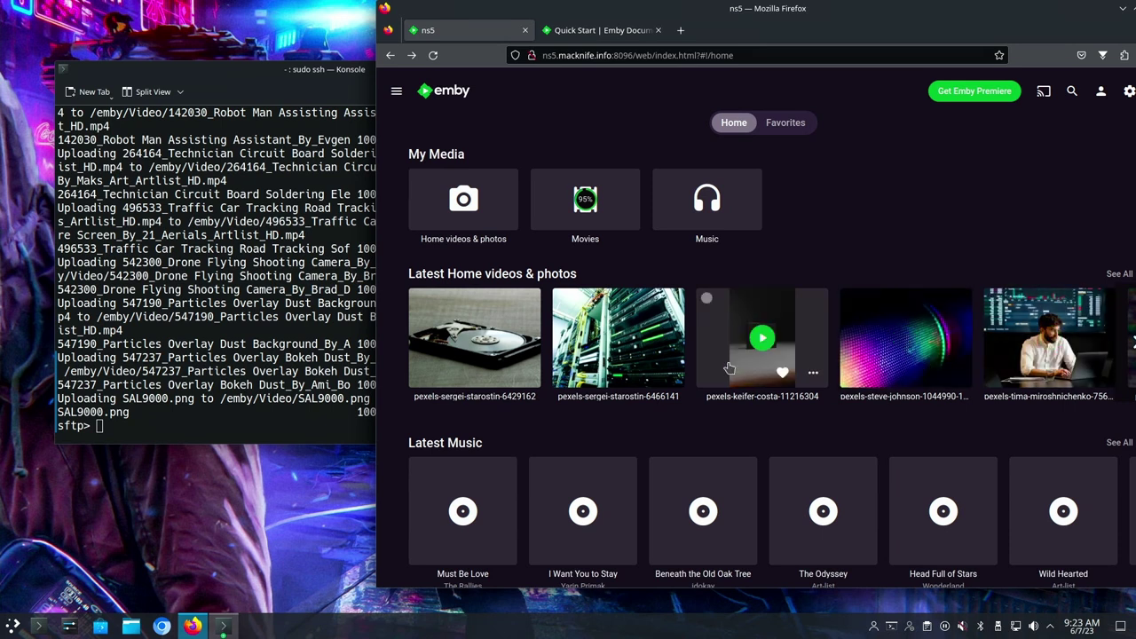
pyautogui.click(630, 200)
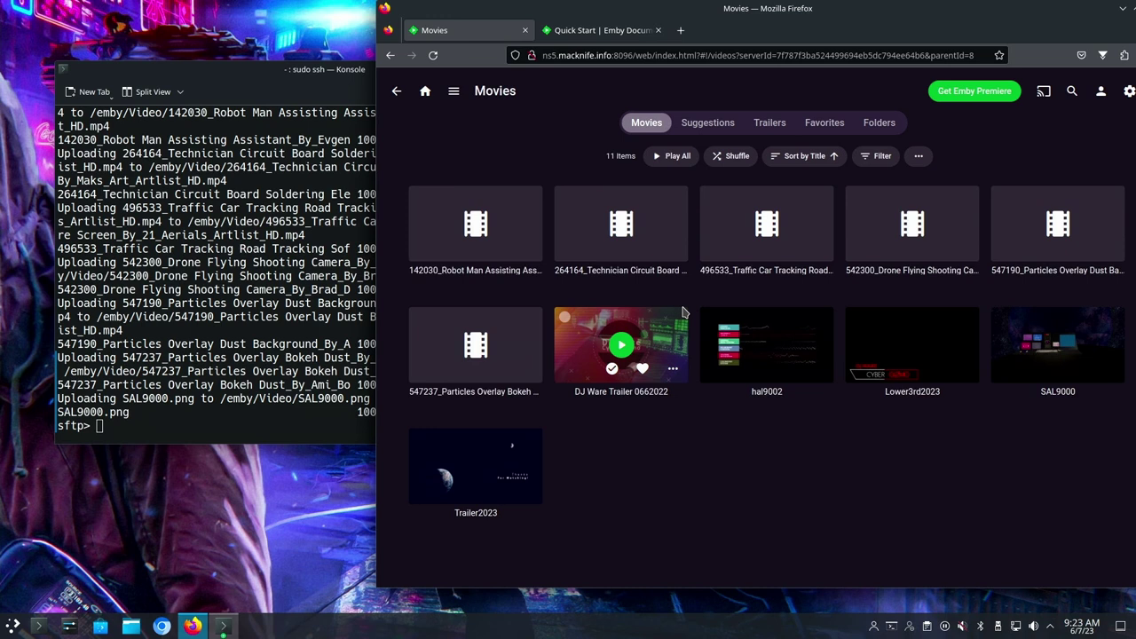
pyautogui.hotkey('alt', 'Left')
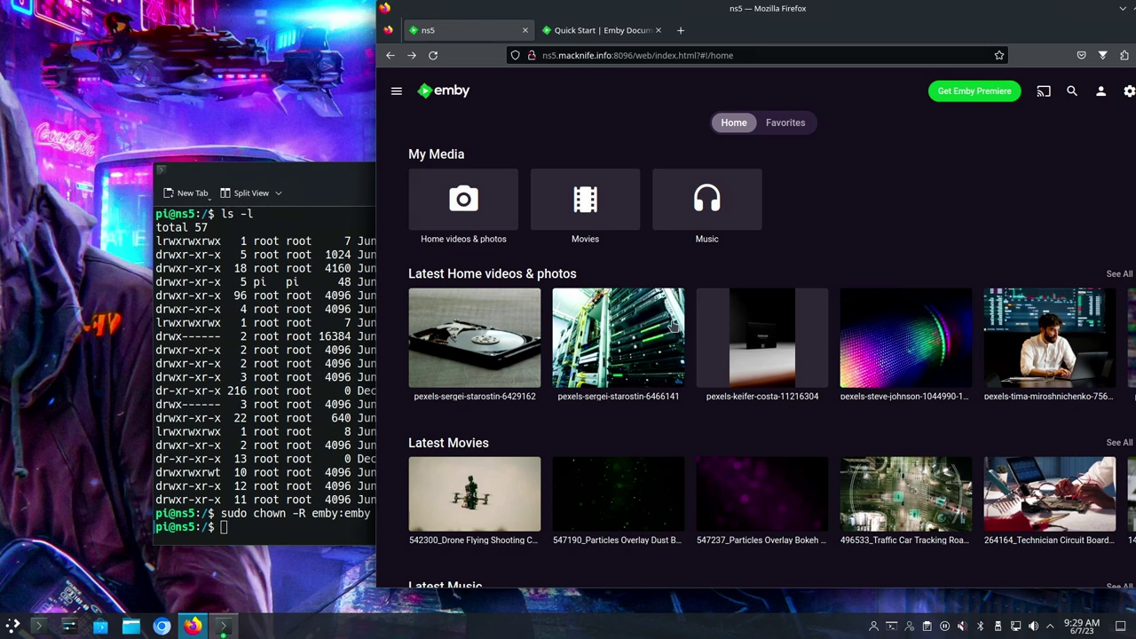
# - Switch to the terminal, show the server's system information with neofetch, and inspect its processes and memory with htop
pyautogui.click(210, 198)
pyautogui.write('neofetch')
pyautogui.press('Return')
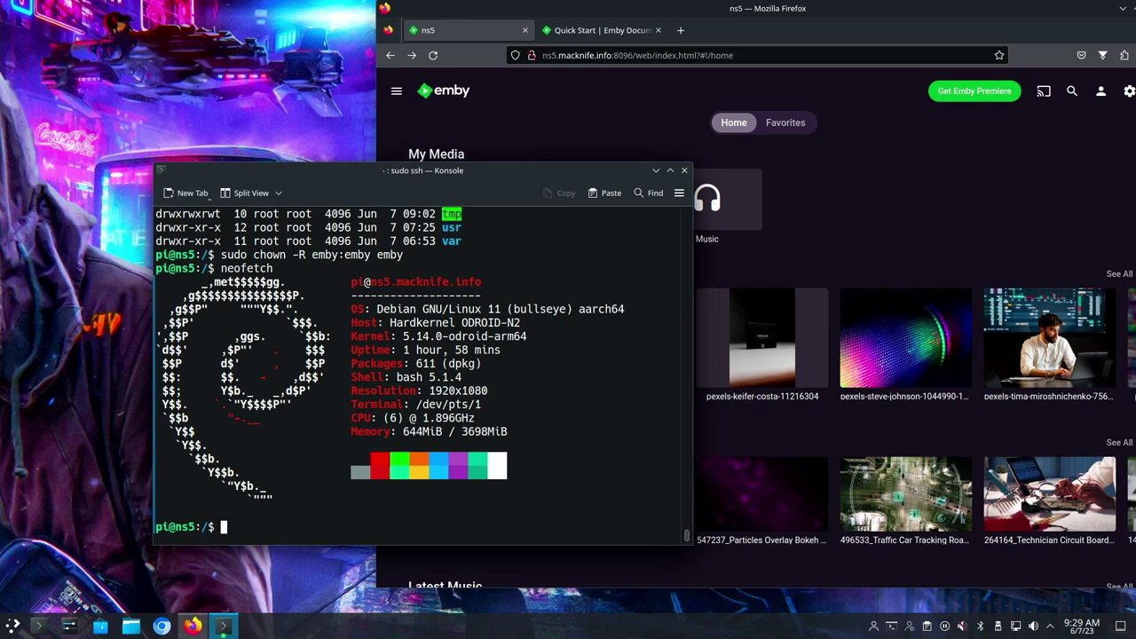
pyautogui.write('htop')
pyautogui.press('Return')
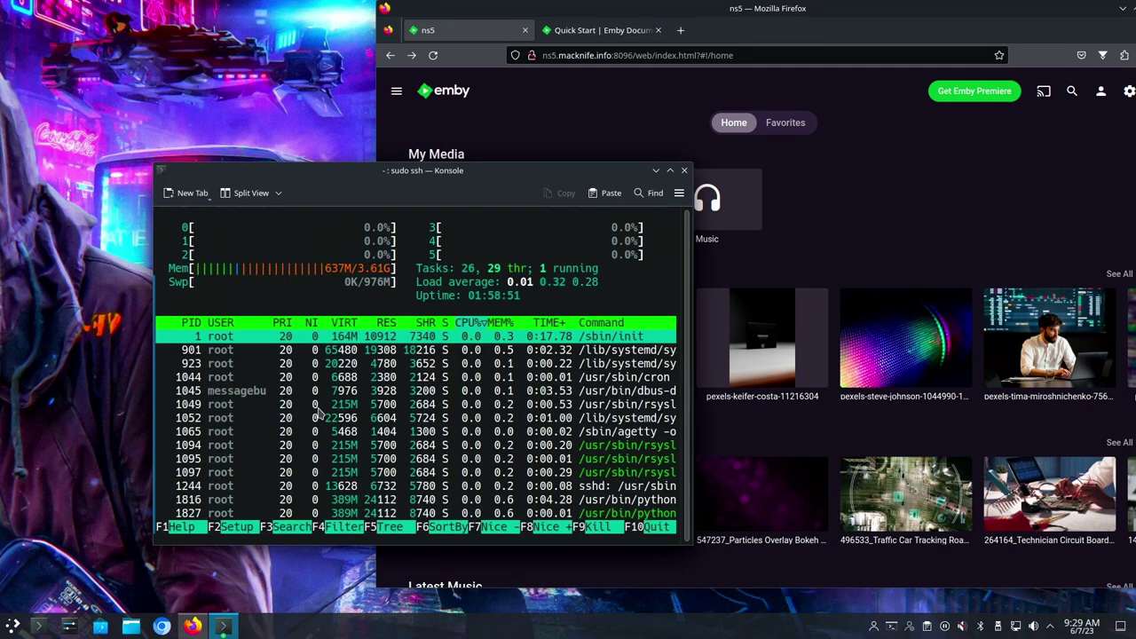